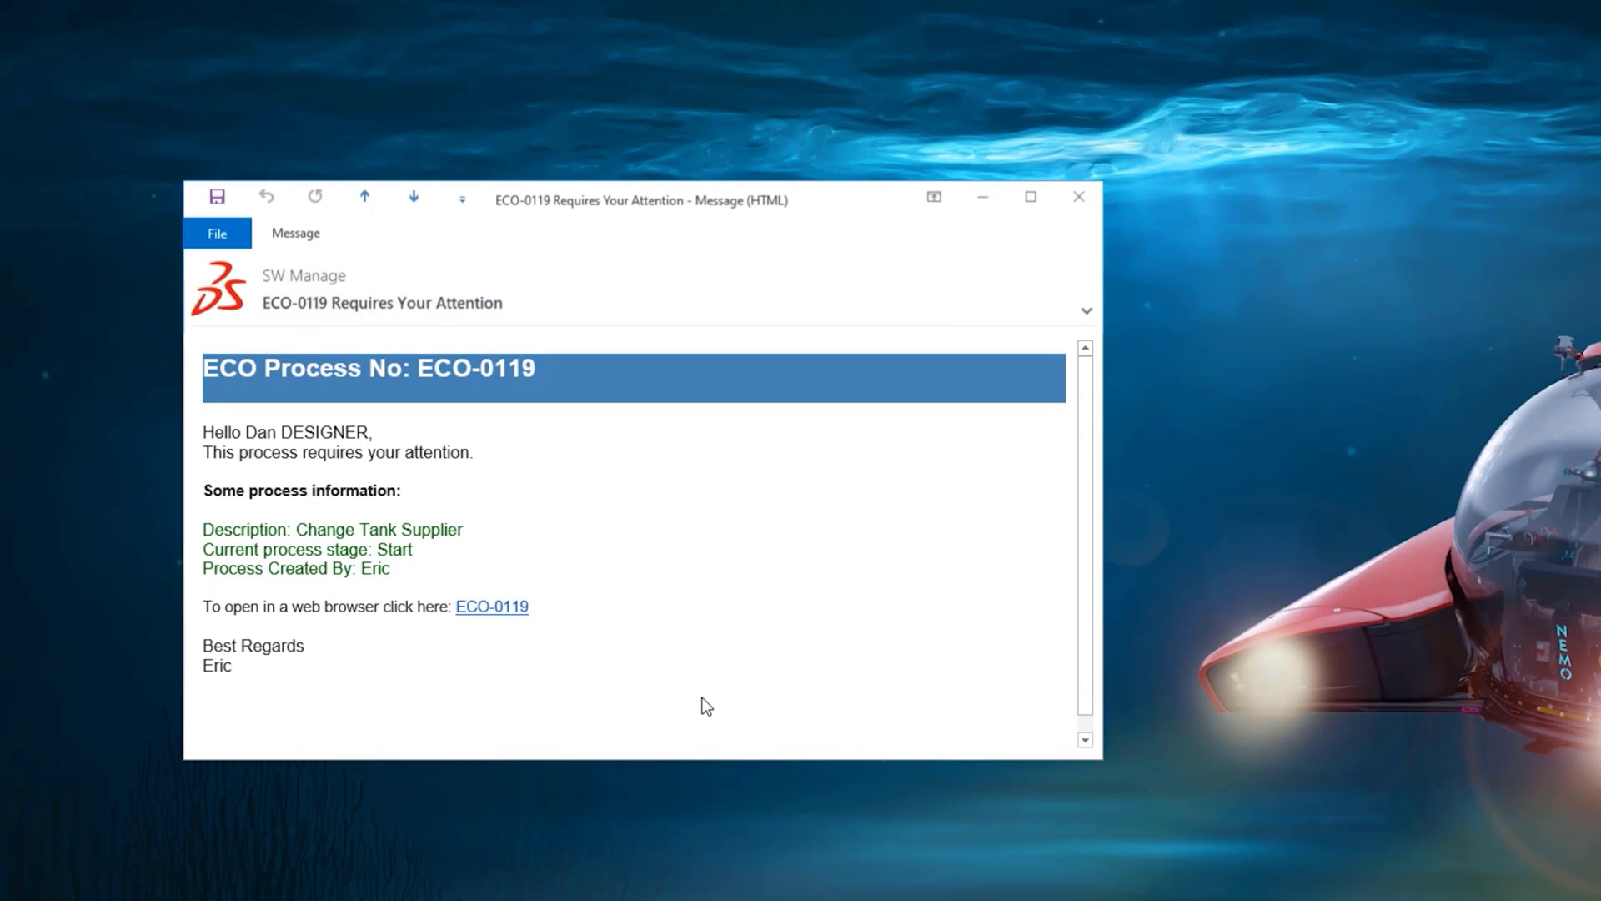
# From ECO-0119, filter Frame Rear's BOM to Outsource, leaving only items 2, 24 and 27.
pyautogui.click(510, 609)
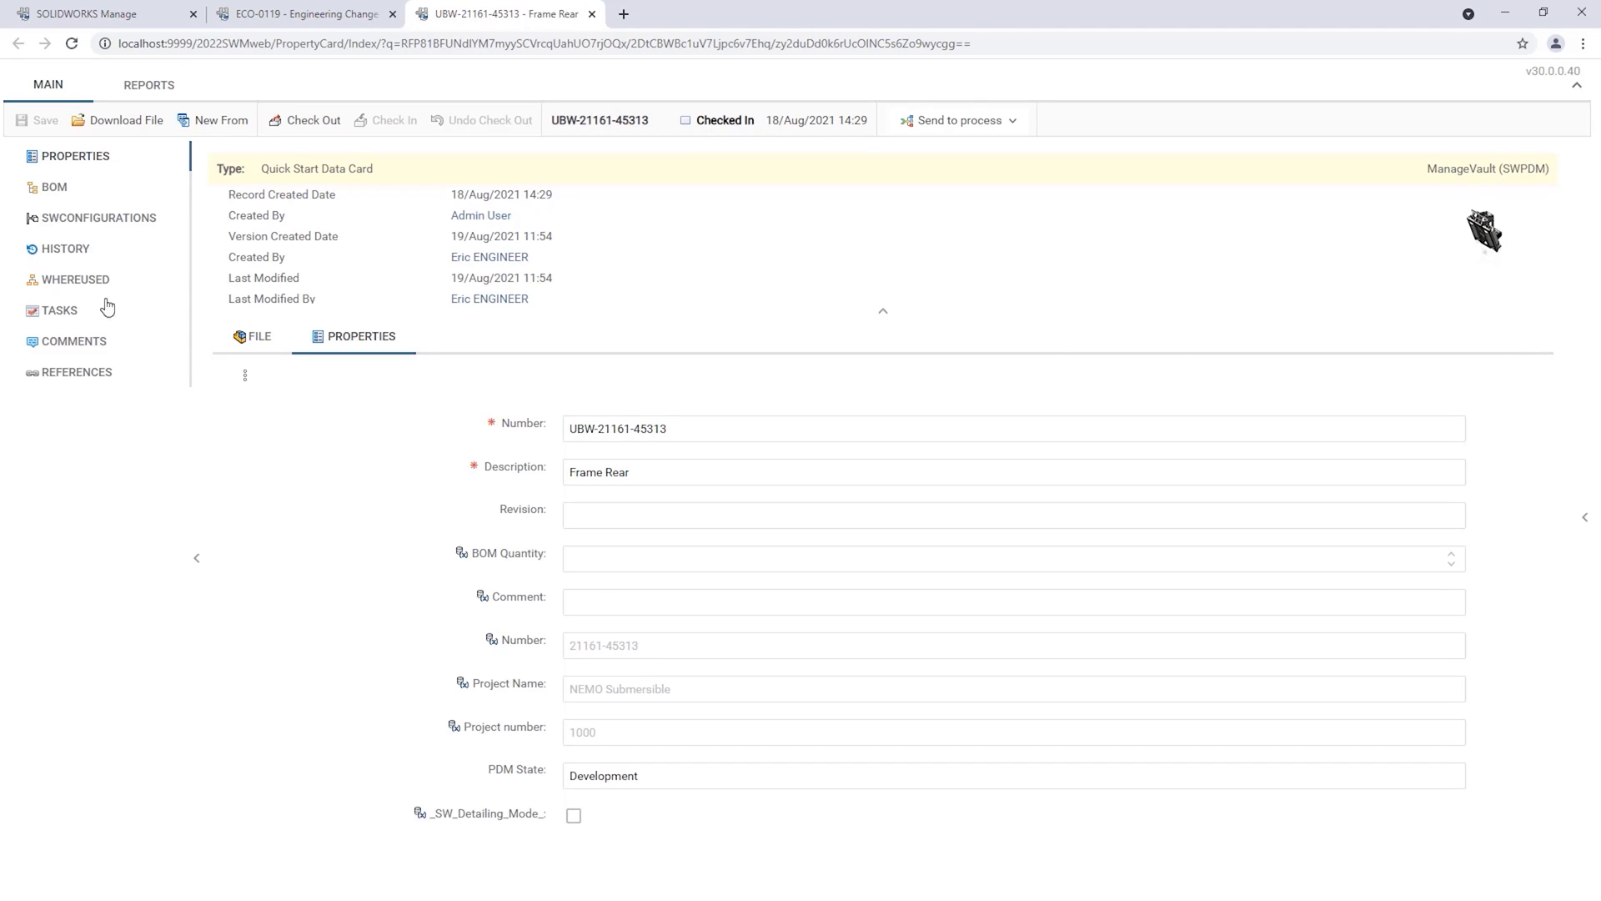
pyautogui.click(41, 190)
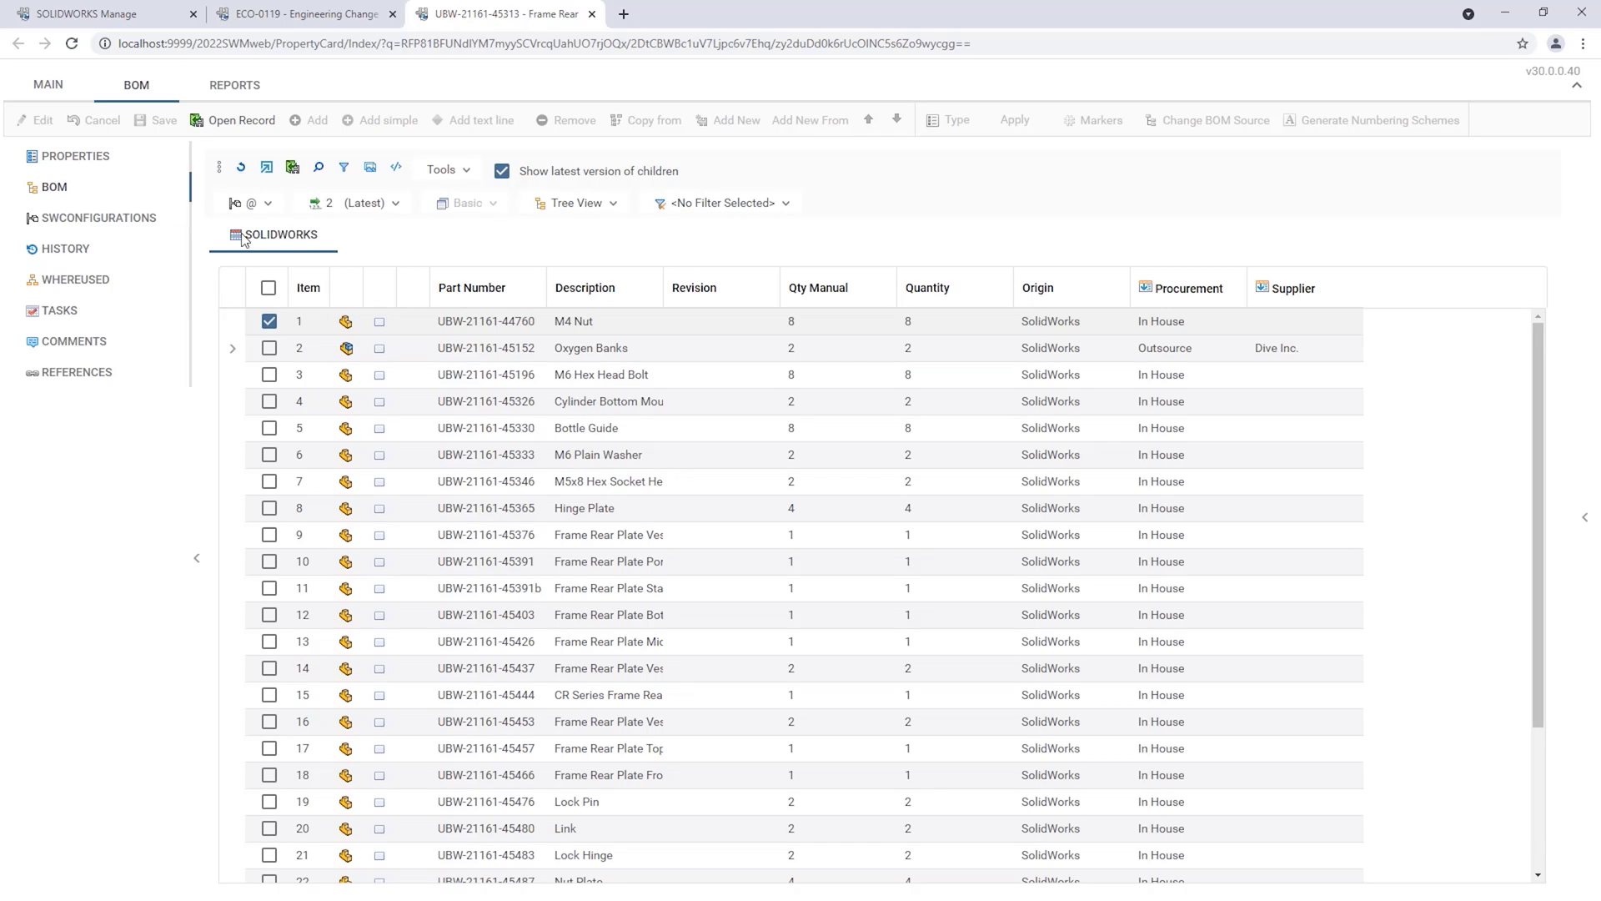
pyautogui.click(785, 204)
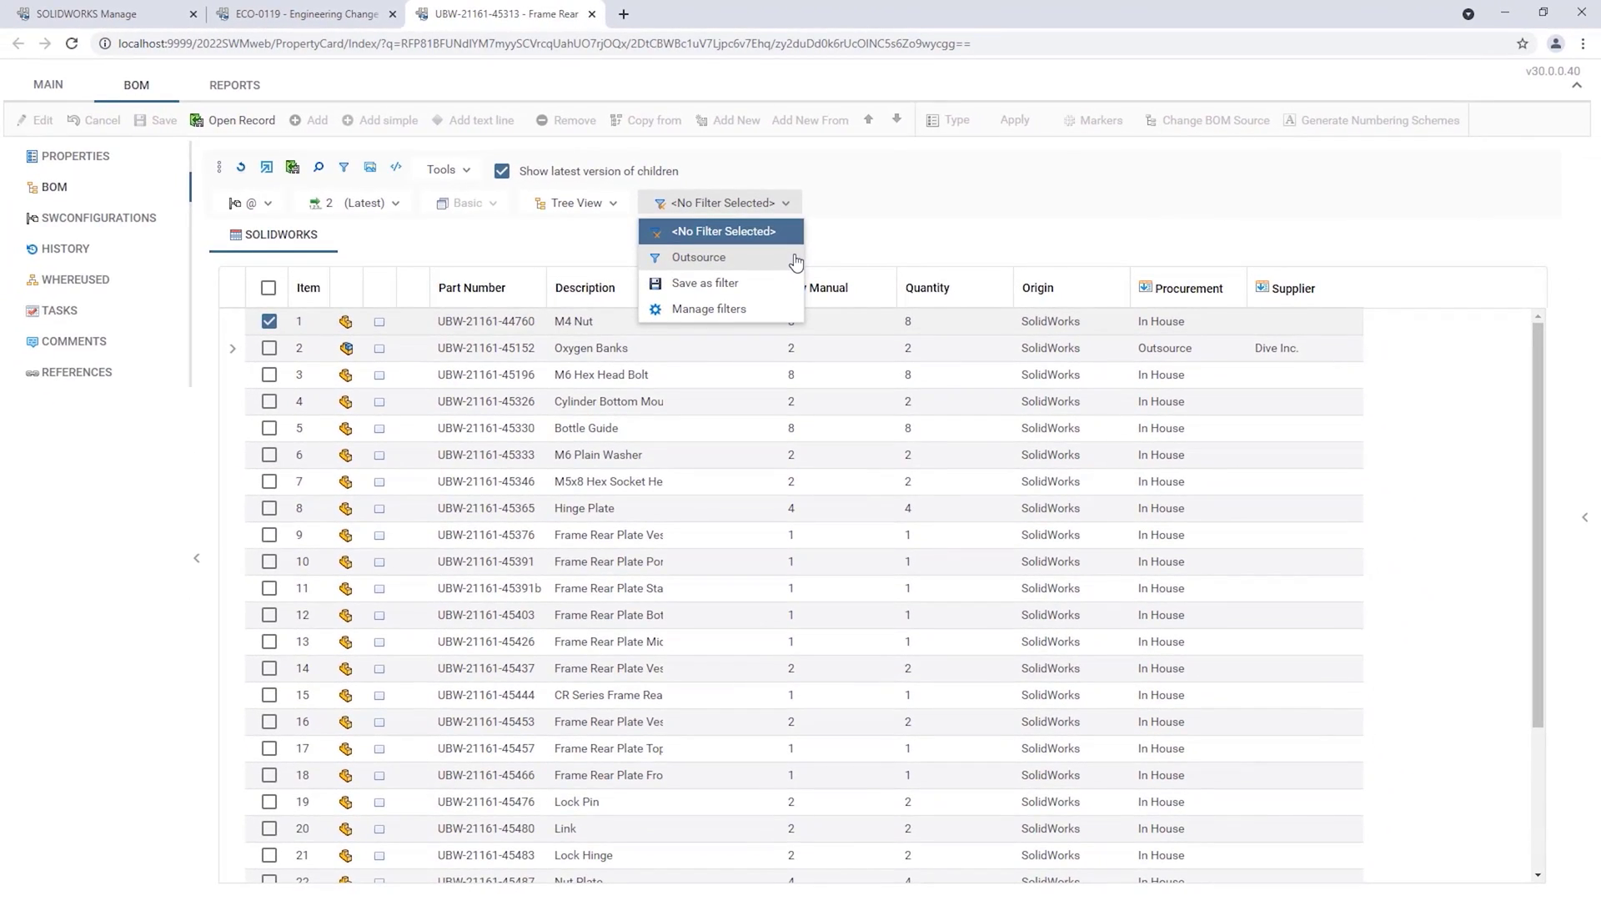
pyautogui.click(795, 262)
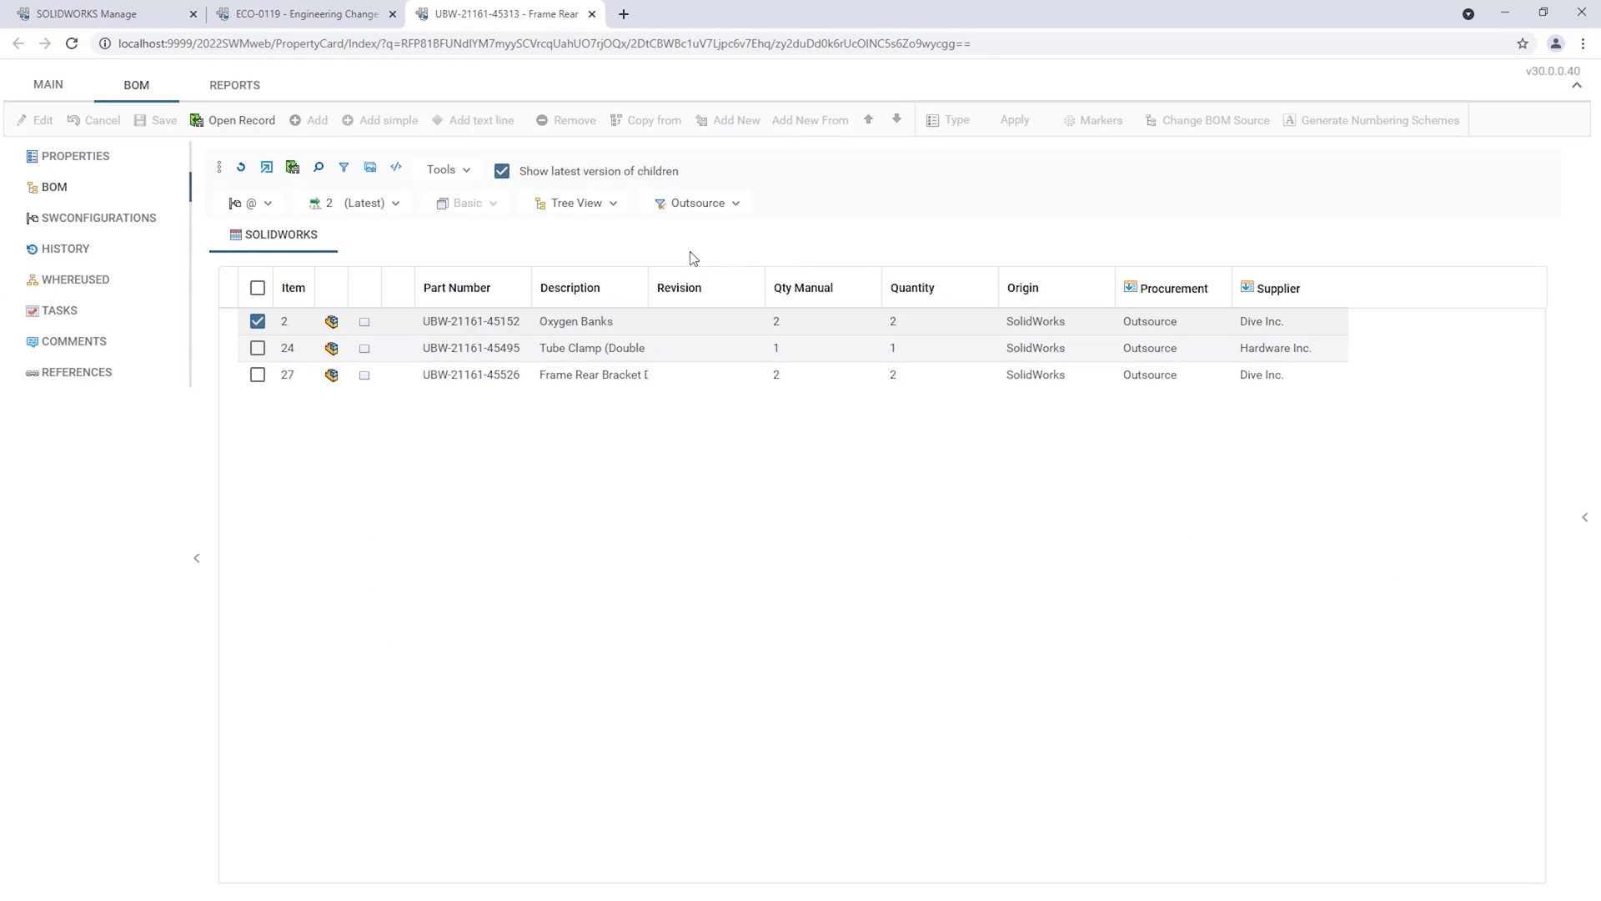
# Share the filtered BOM as a copied link with the Supplier column editable.
pyautogui.click(464, 175)
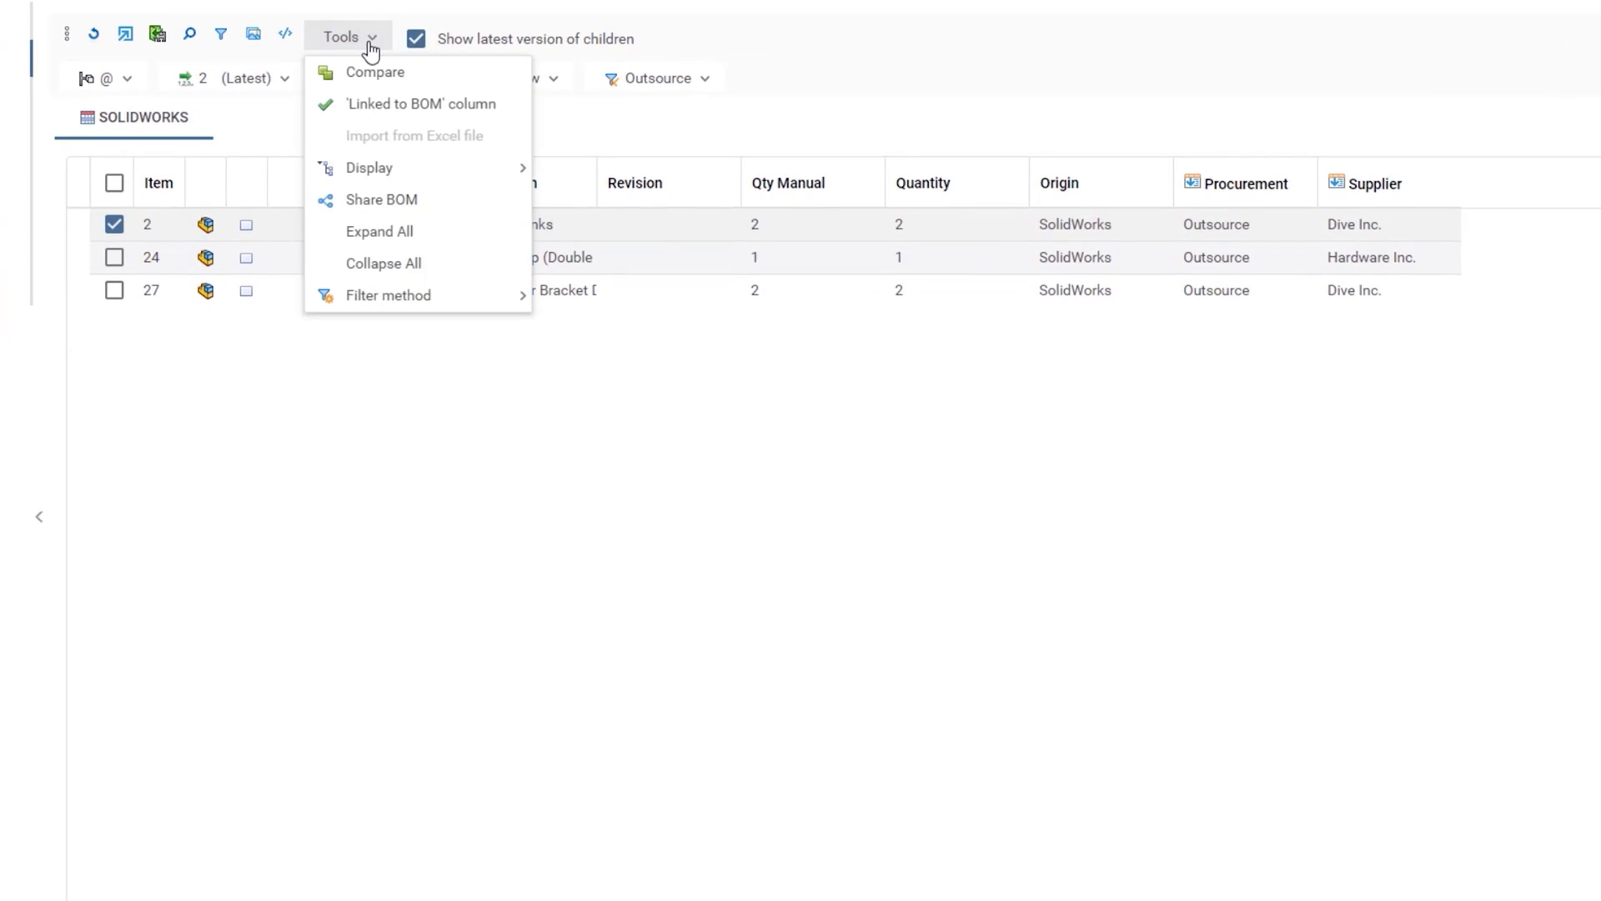
pyautogui.click(447, 205)
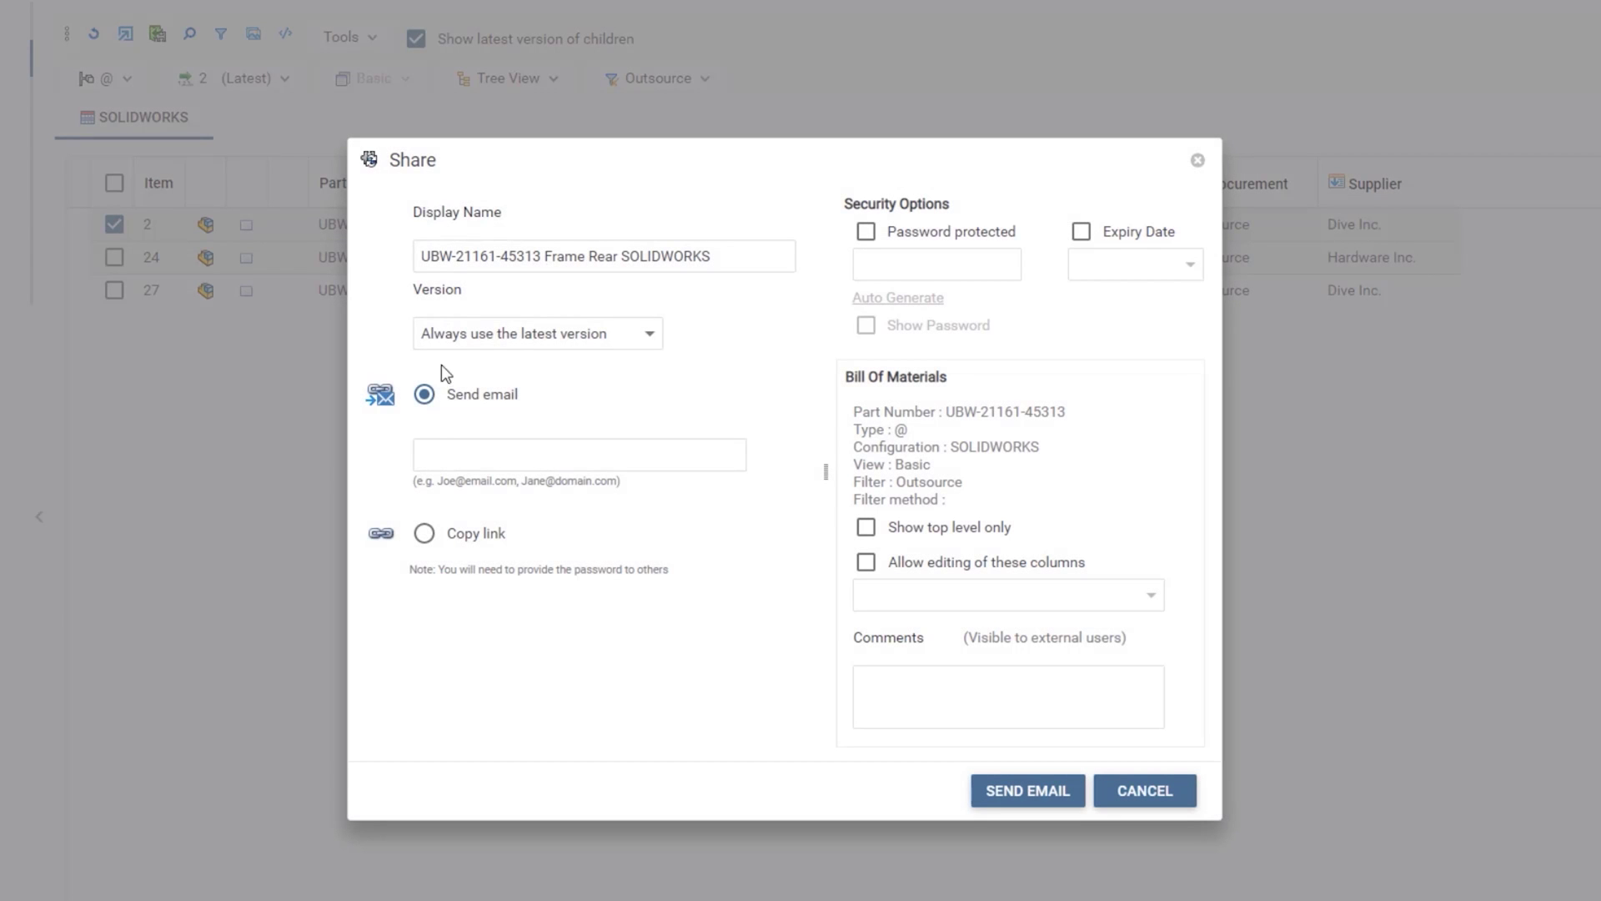
pyautogui.click(424, 534)
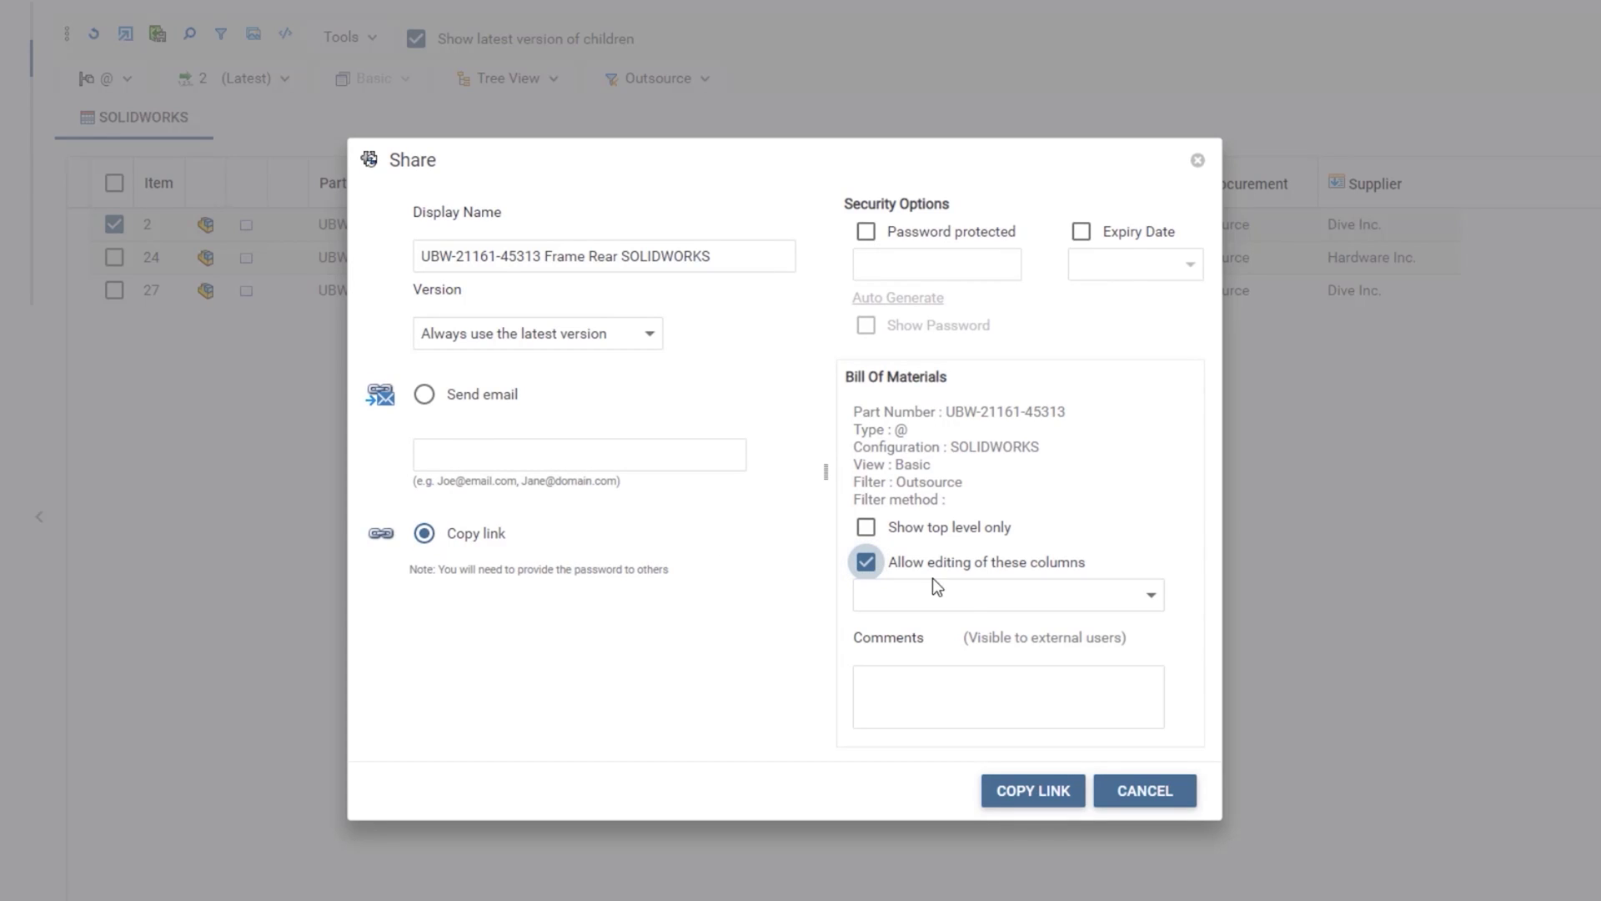
pyautogui.click(1151, 598)
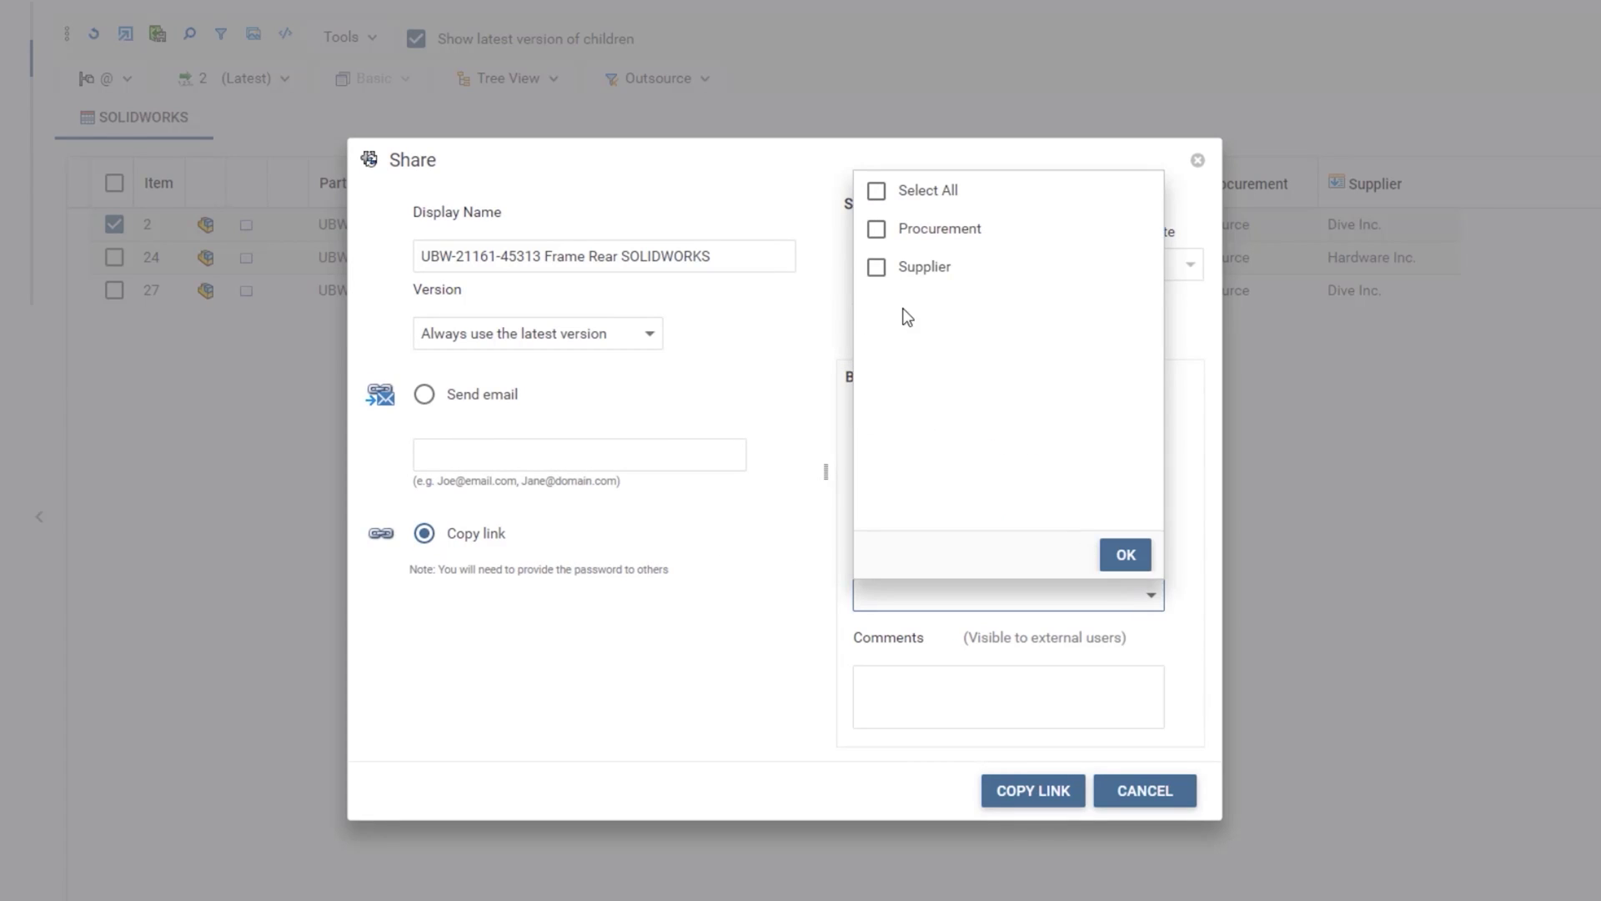
pyautogui.click(876, 267)
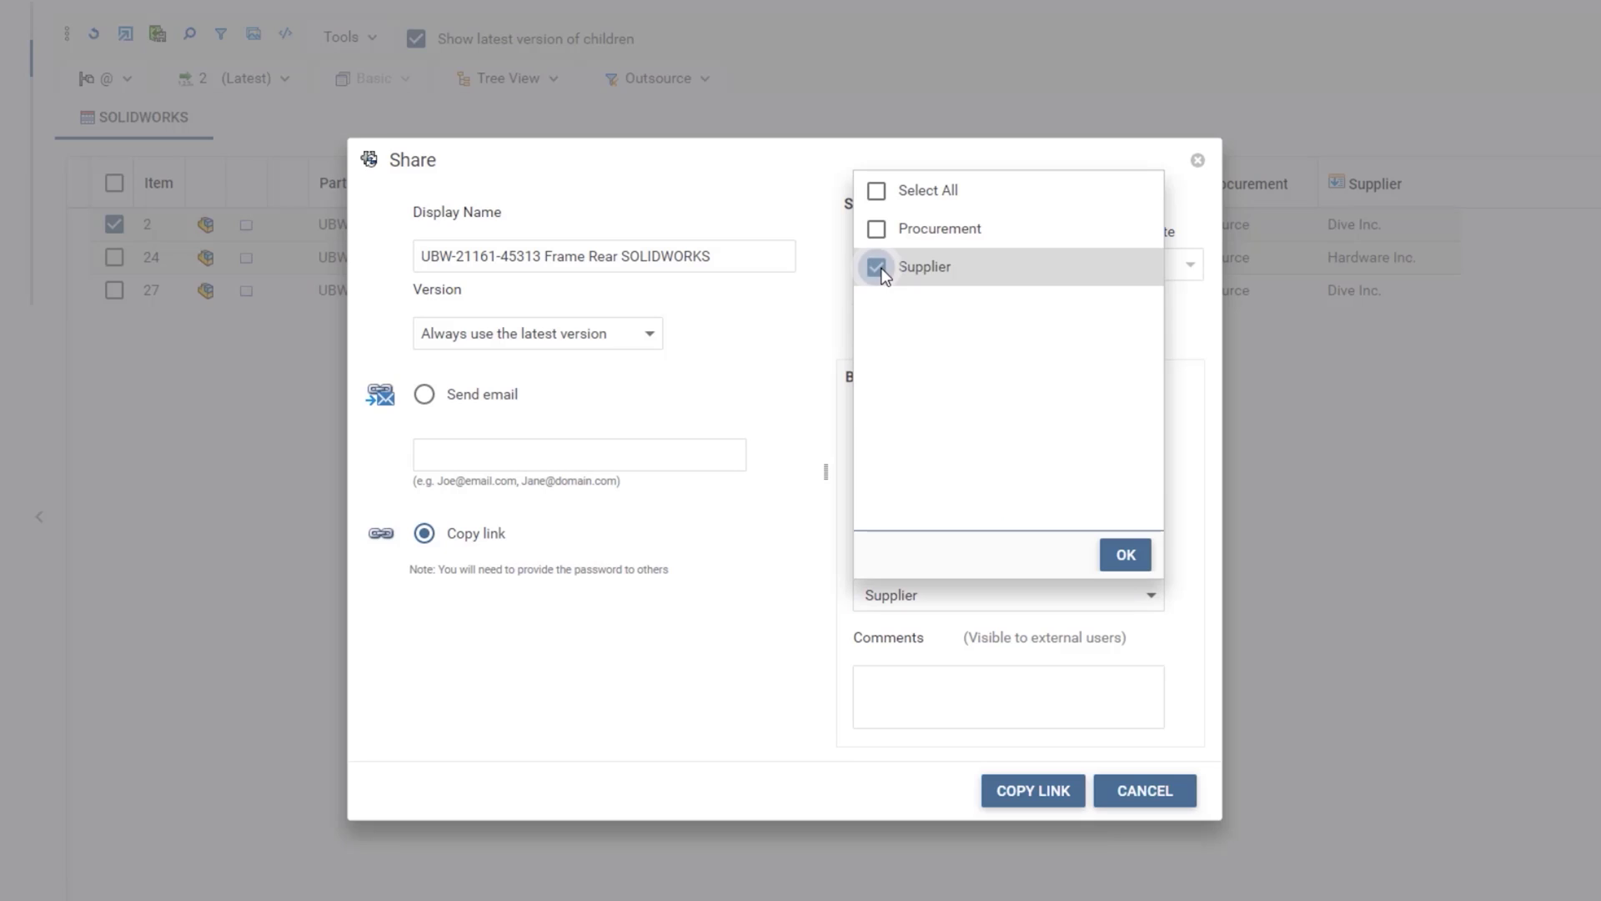
# On the shared page, set Oxygen Banks' supplier to H20 Bottle Co., save, and refresh Frame Rear's BOM.
pyautogui.click(1123, 553)
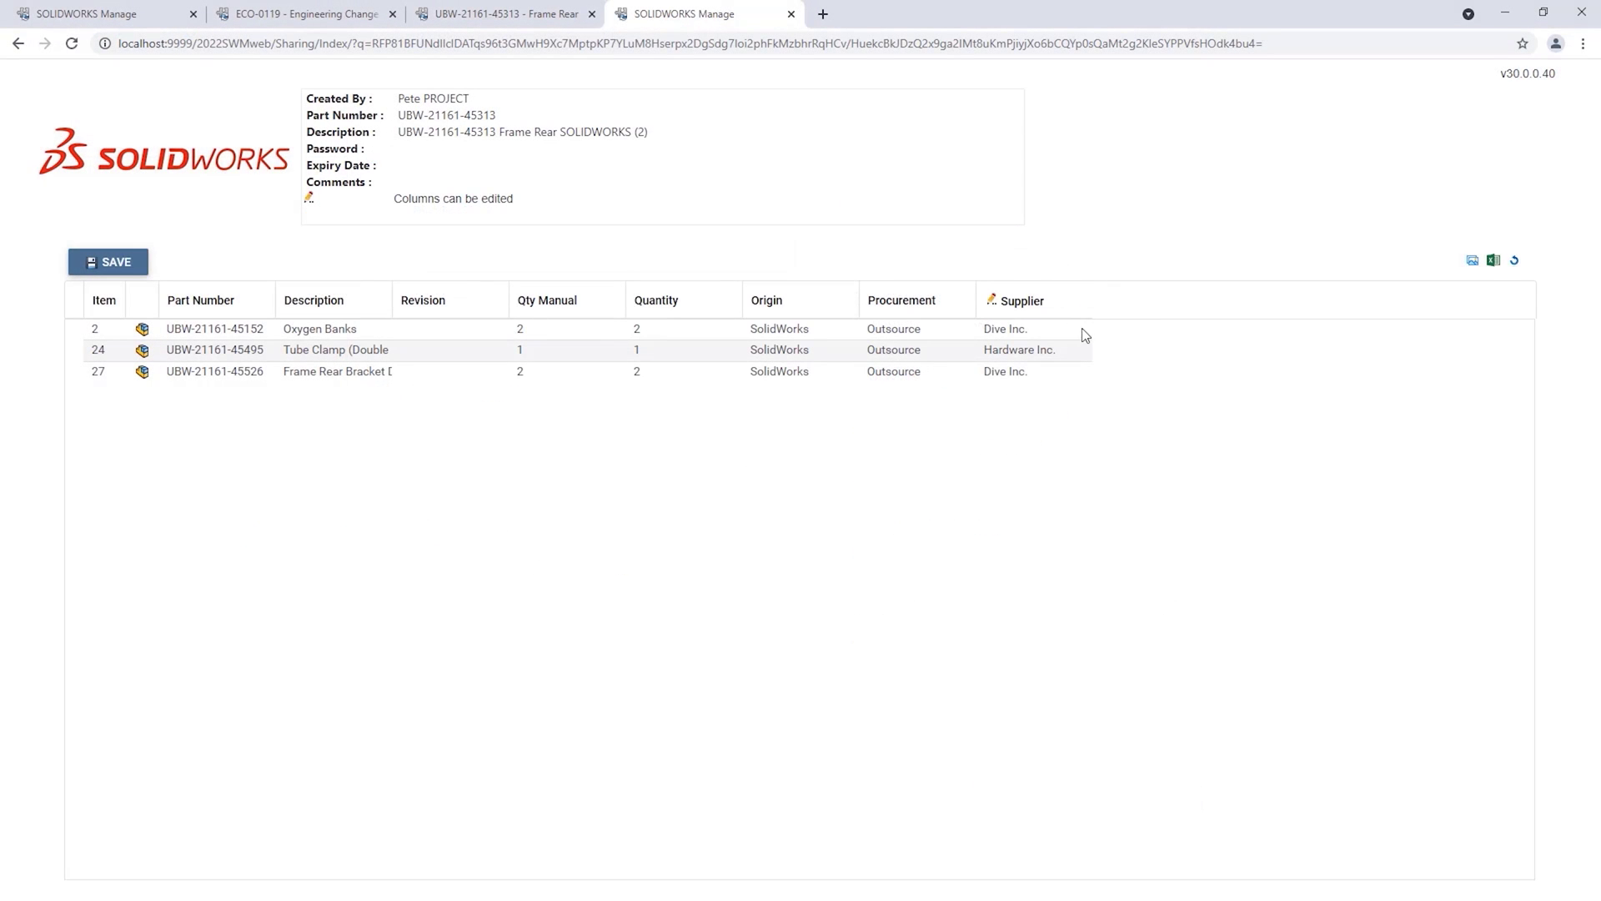
pyautogui.click(1085, 334)
pyautogui.click(1079, 333)
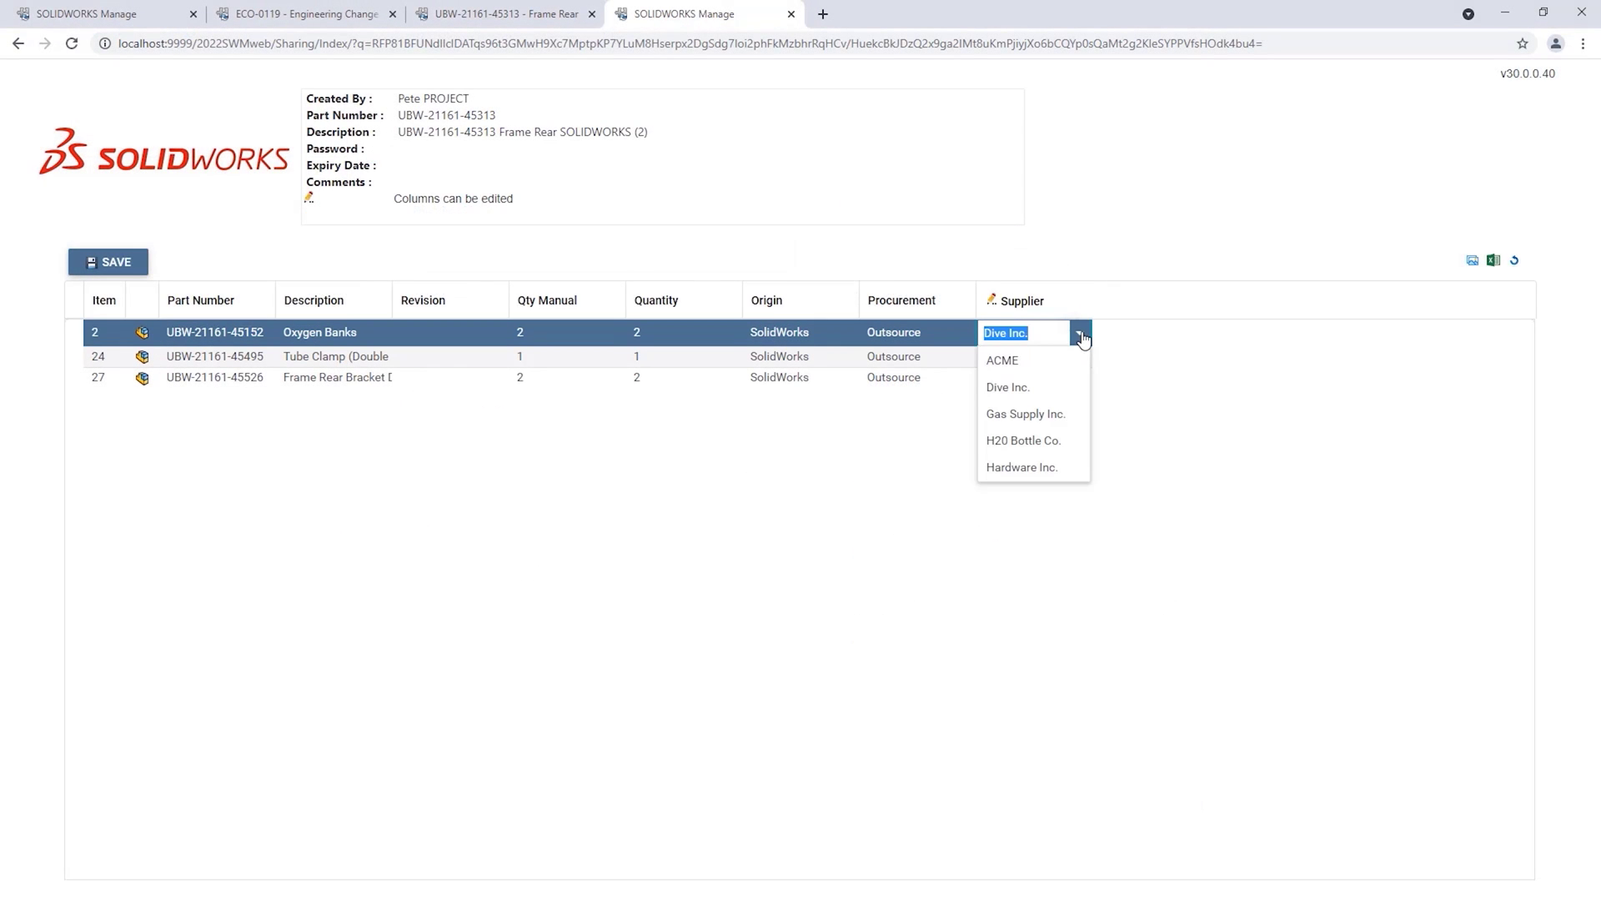
pyautogui.click(1085, 447)
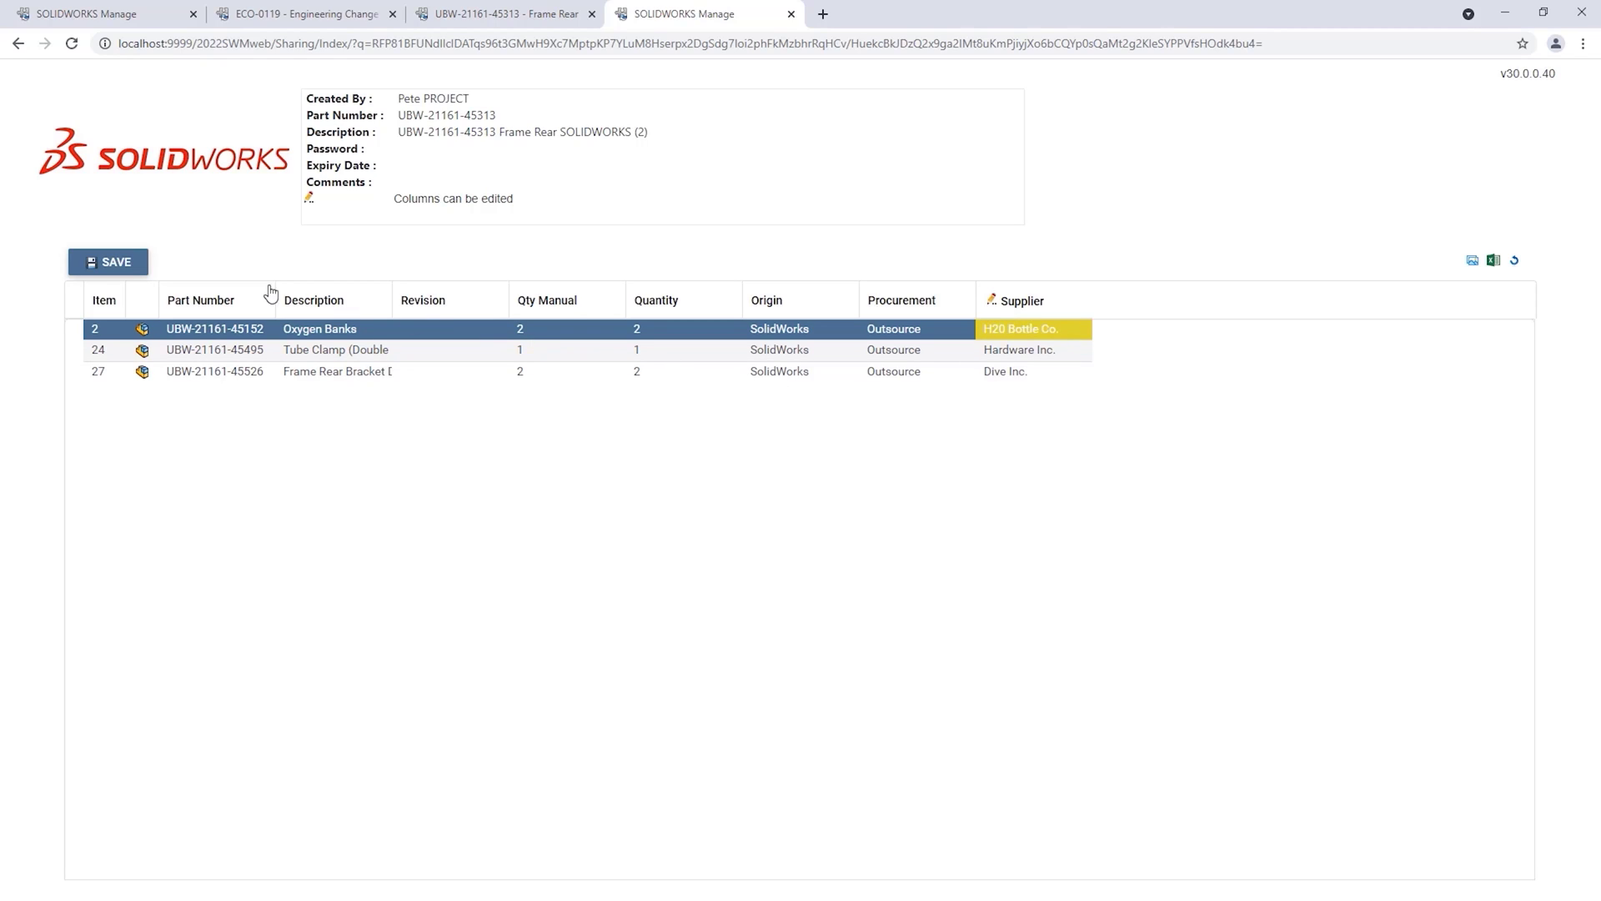
pyautogui.click(121, 263)
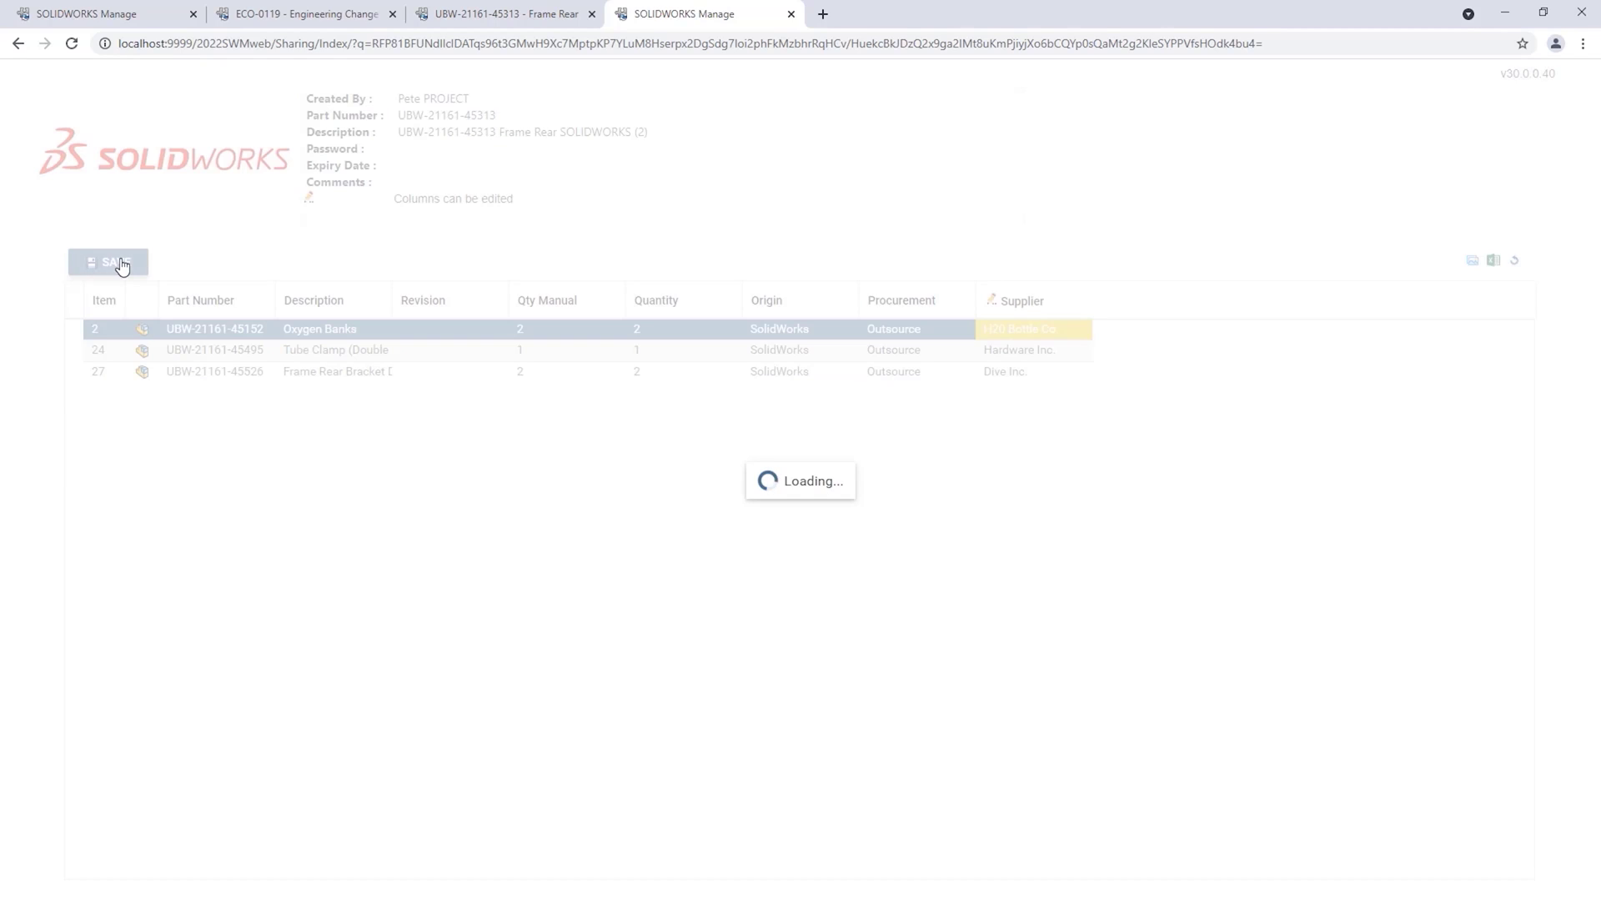
pyautogui.click(477, 15)
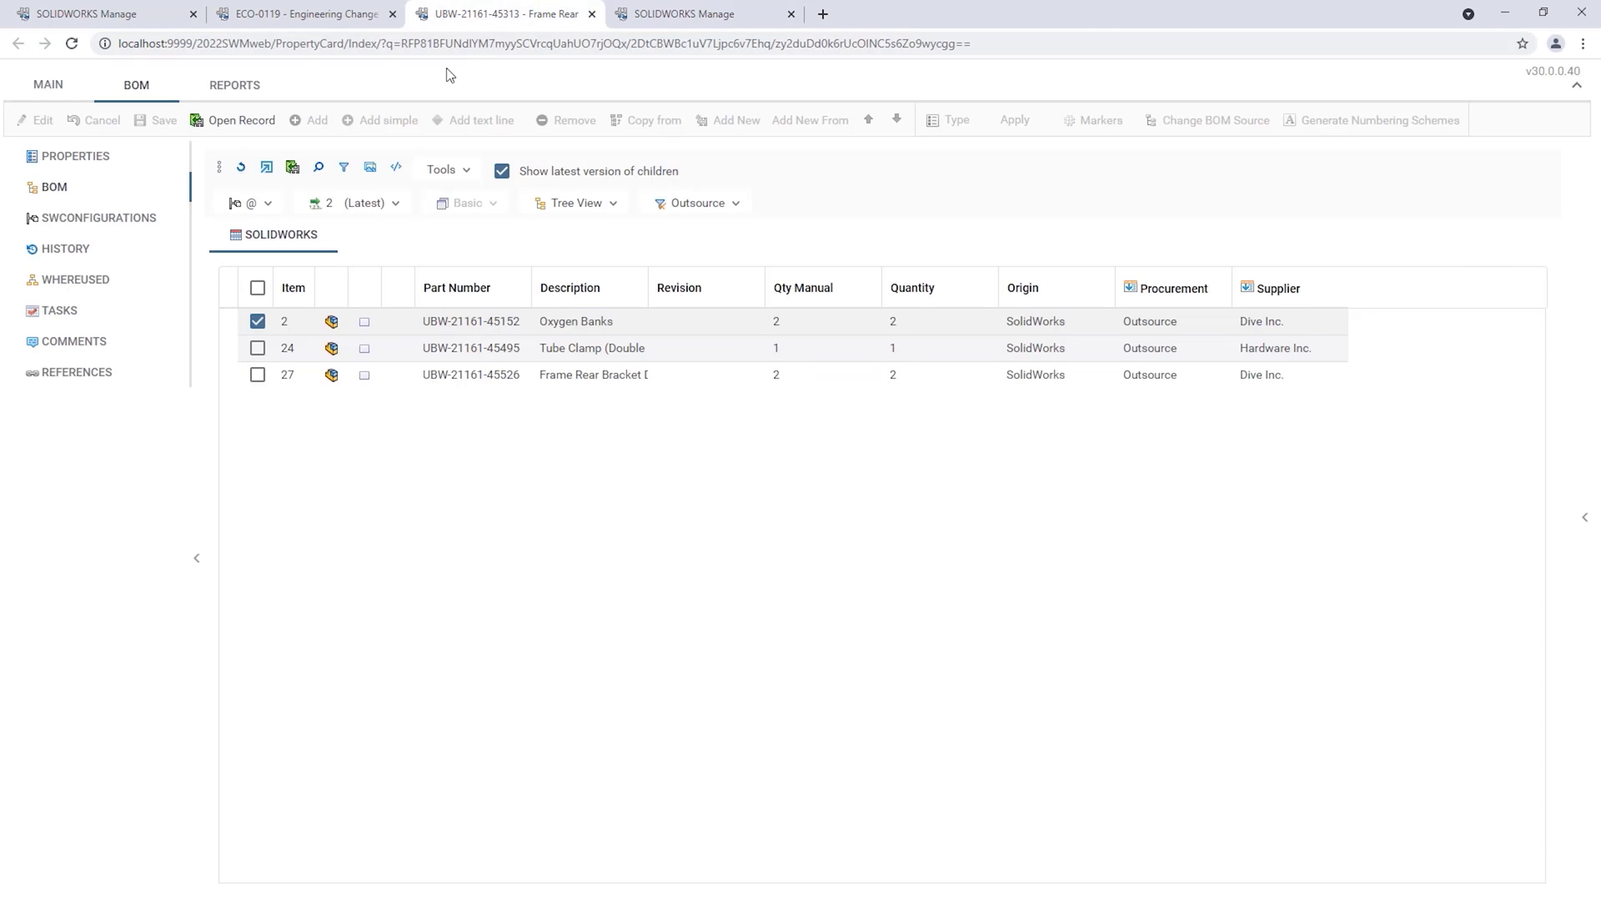
pyautogui.click(241, 168)
# In PRJ-00398's Design stage planning, mark Frame Weldment task TSK000588 as uncompleted.
pyautogui.click(153, 17)
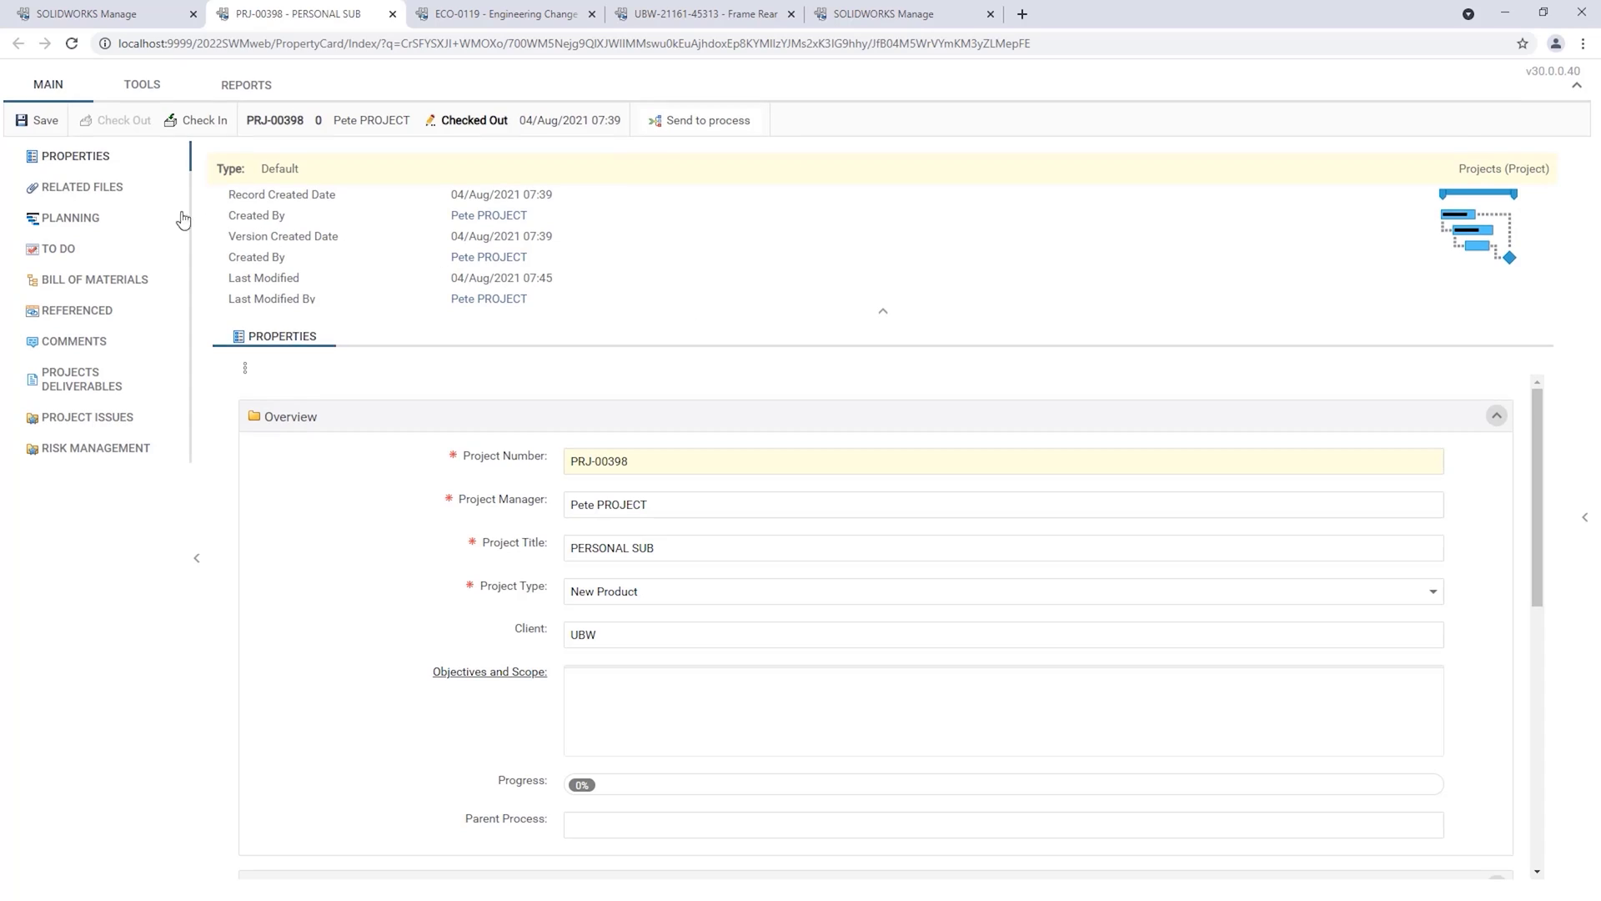
pyautogui.click(72, 216)
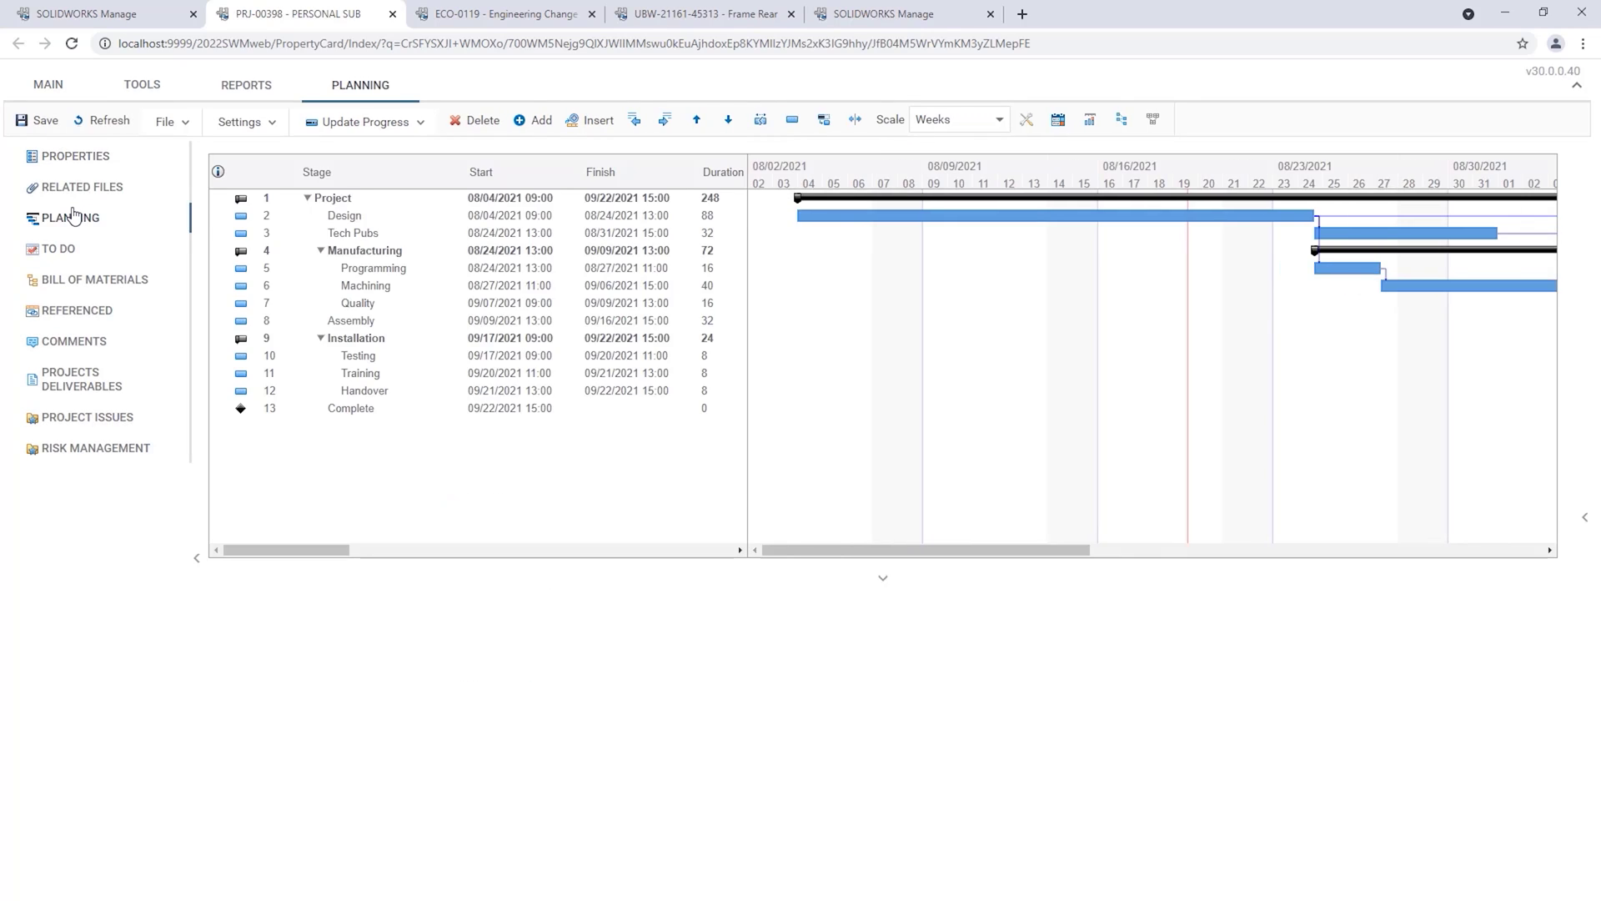
pyautogui.click(248, 218)
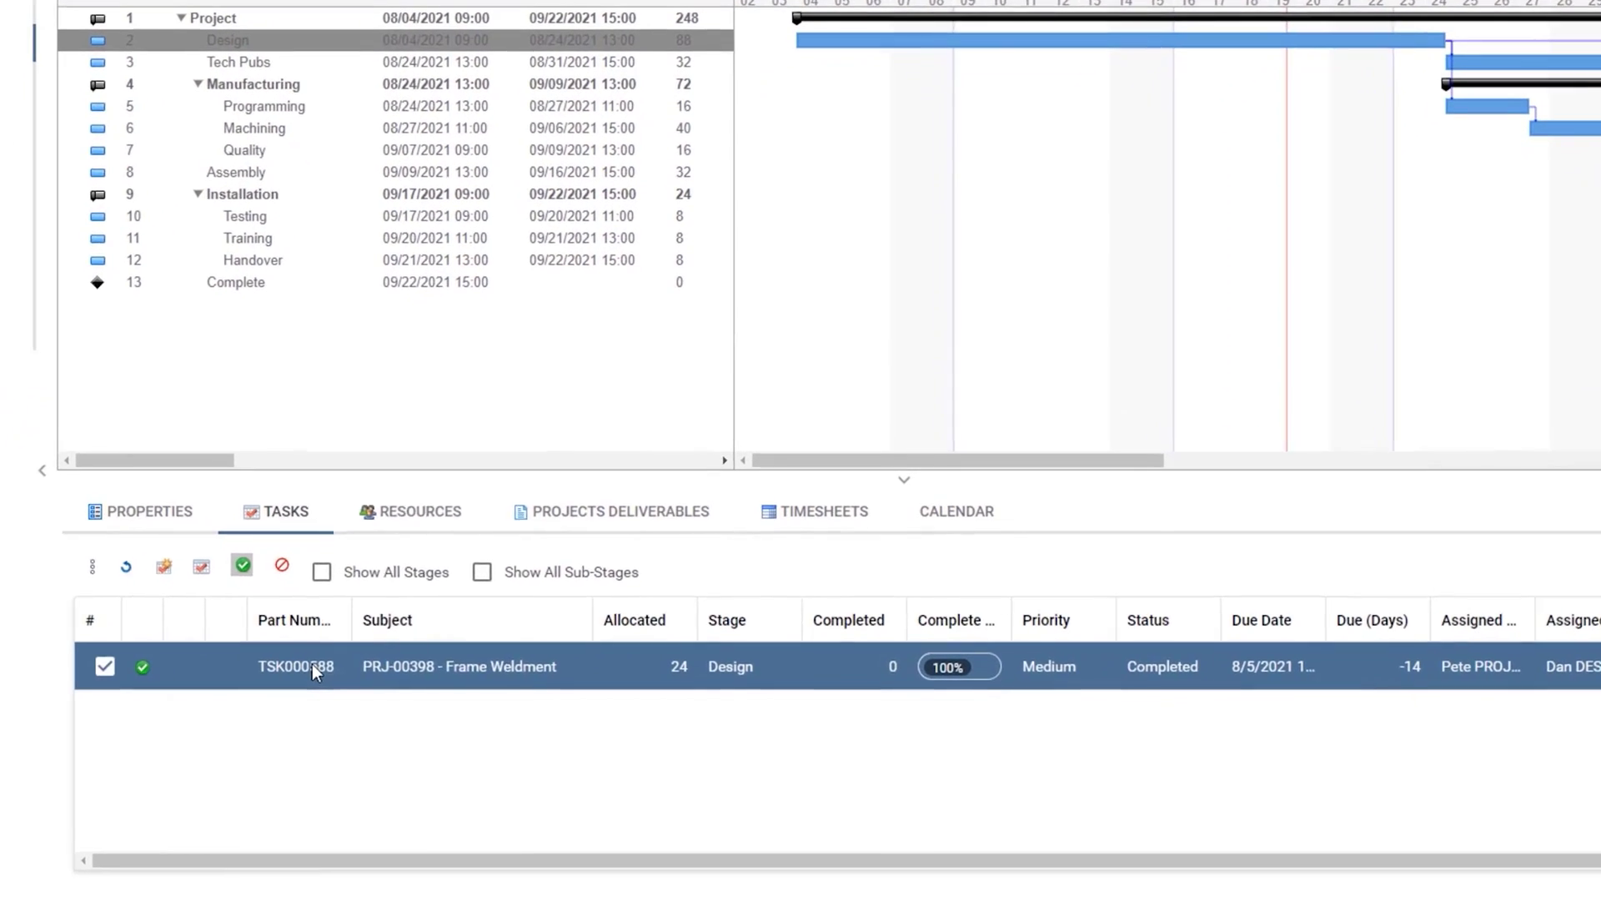
pyautogui.rightClick(411, 712)
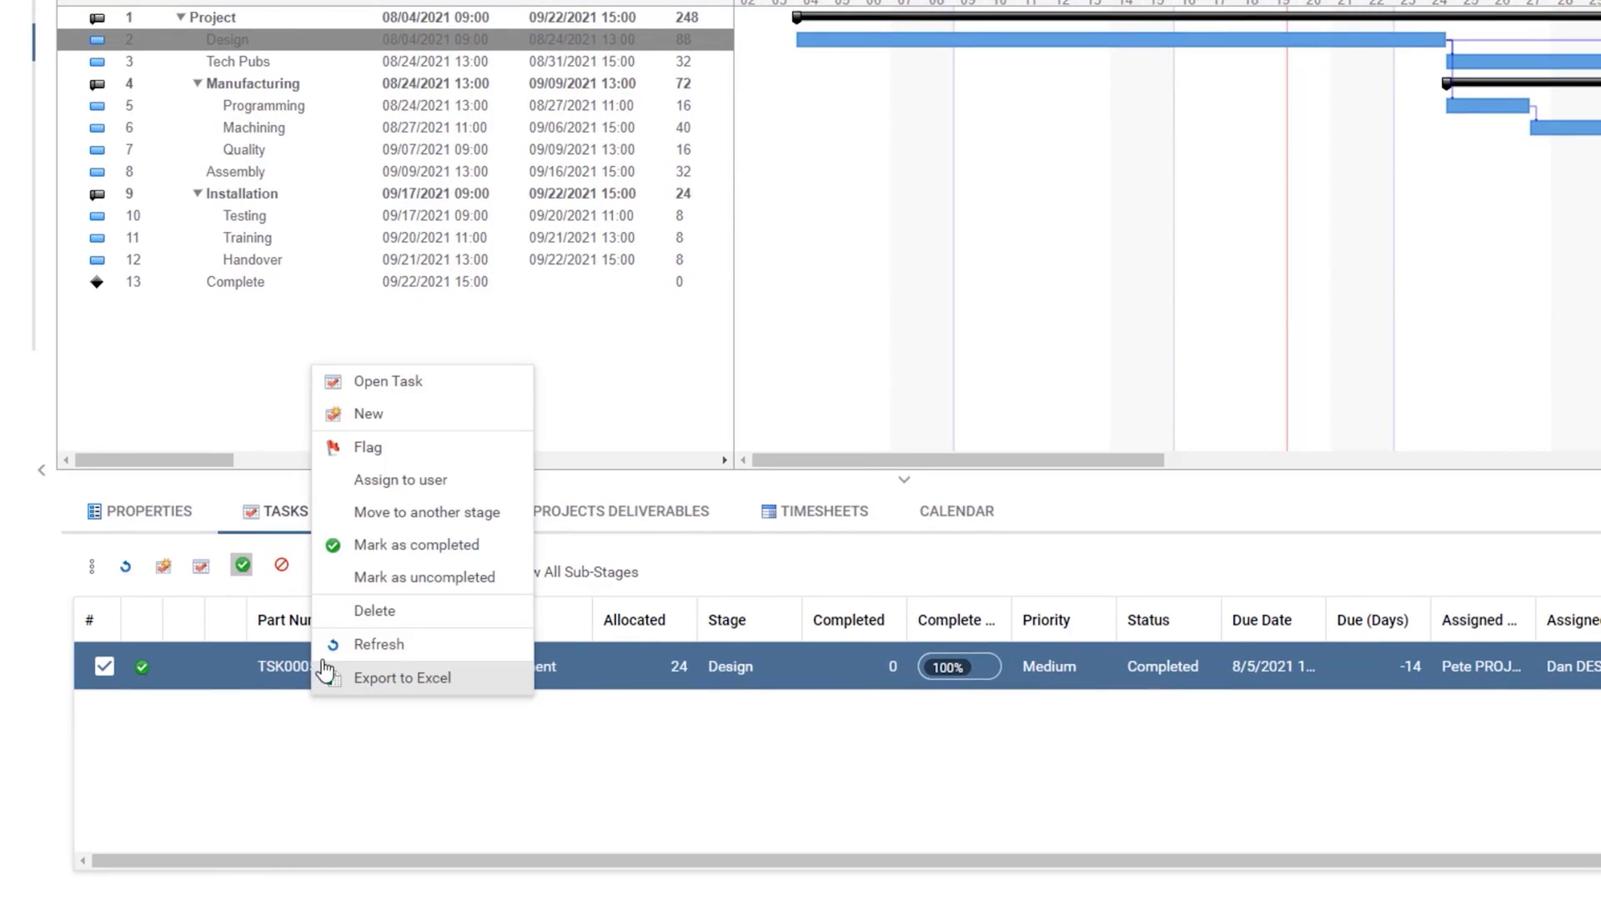
pyautogui.click(351, 577)
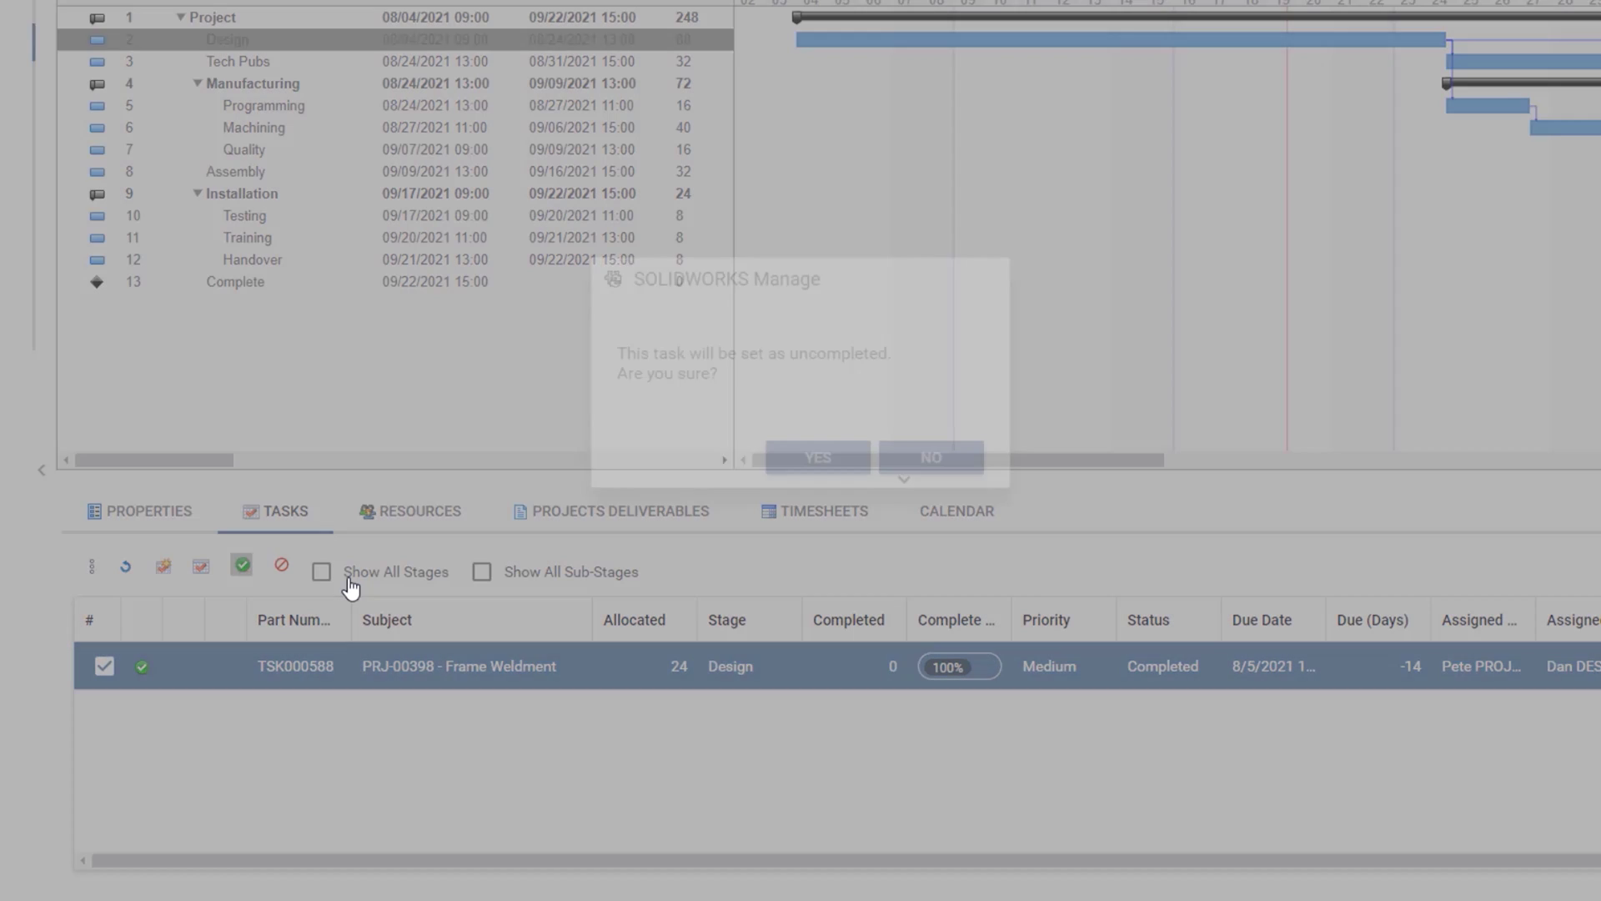
# Confirm reopening the Frame Weldment task, then toggle the SOLIDWORKS-only task filter off and on.
pyautogui.click(796, 473)
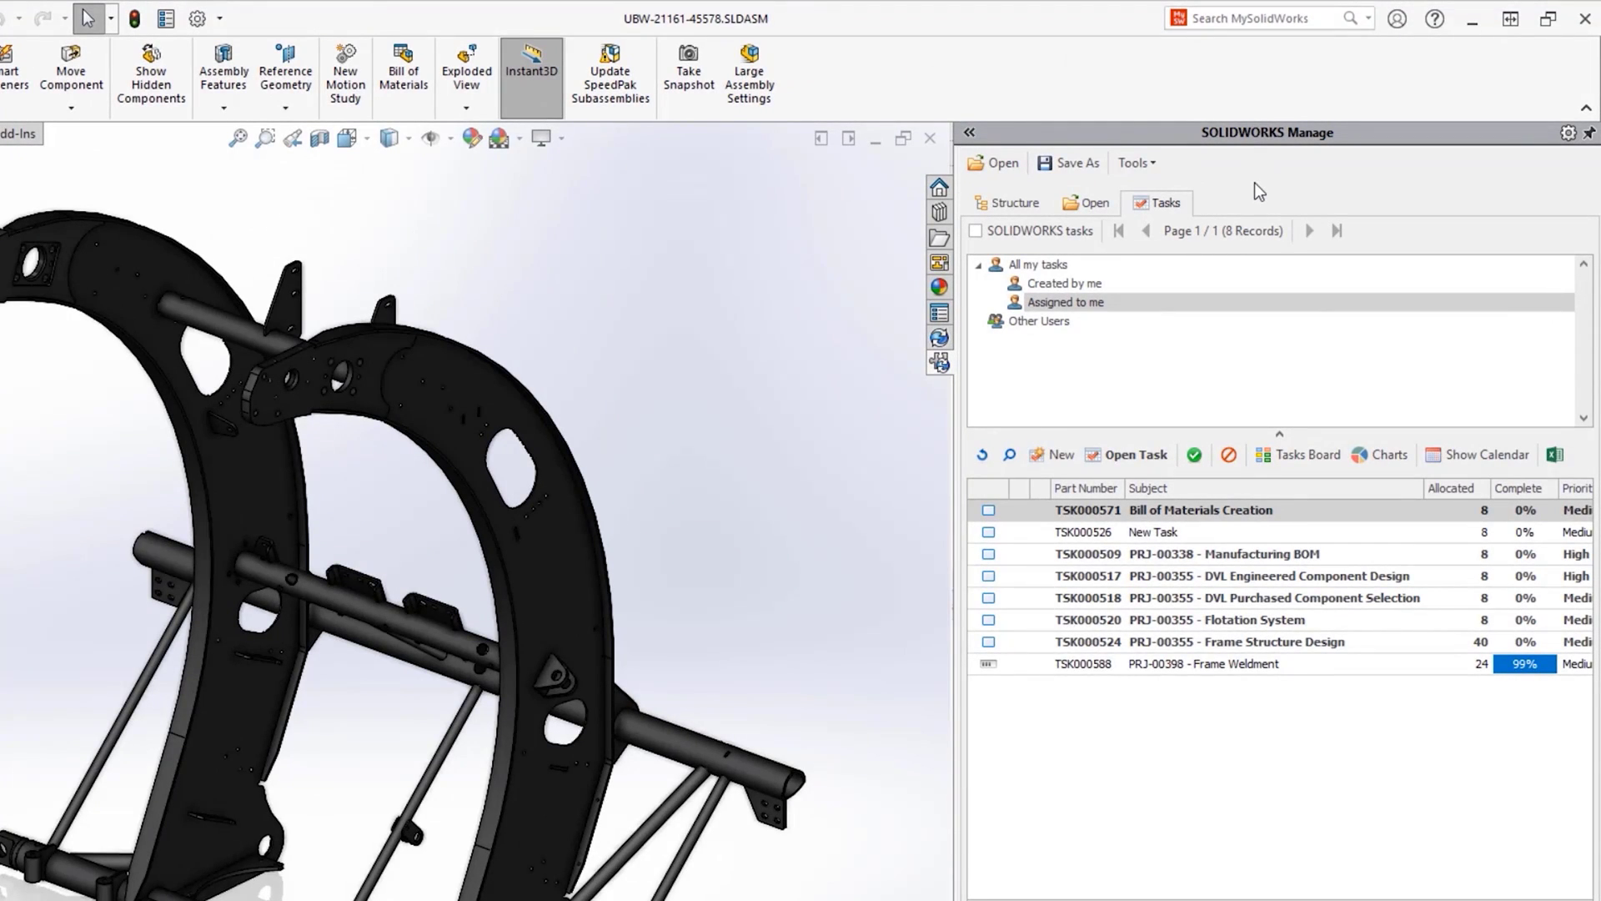
pyautogui.click(976, 231)
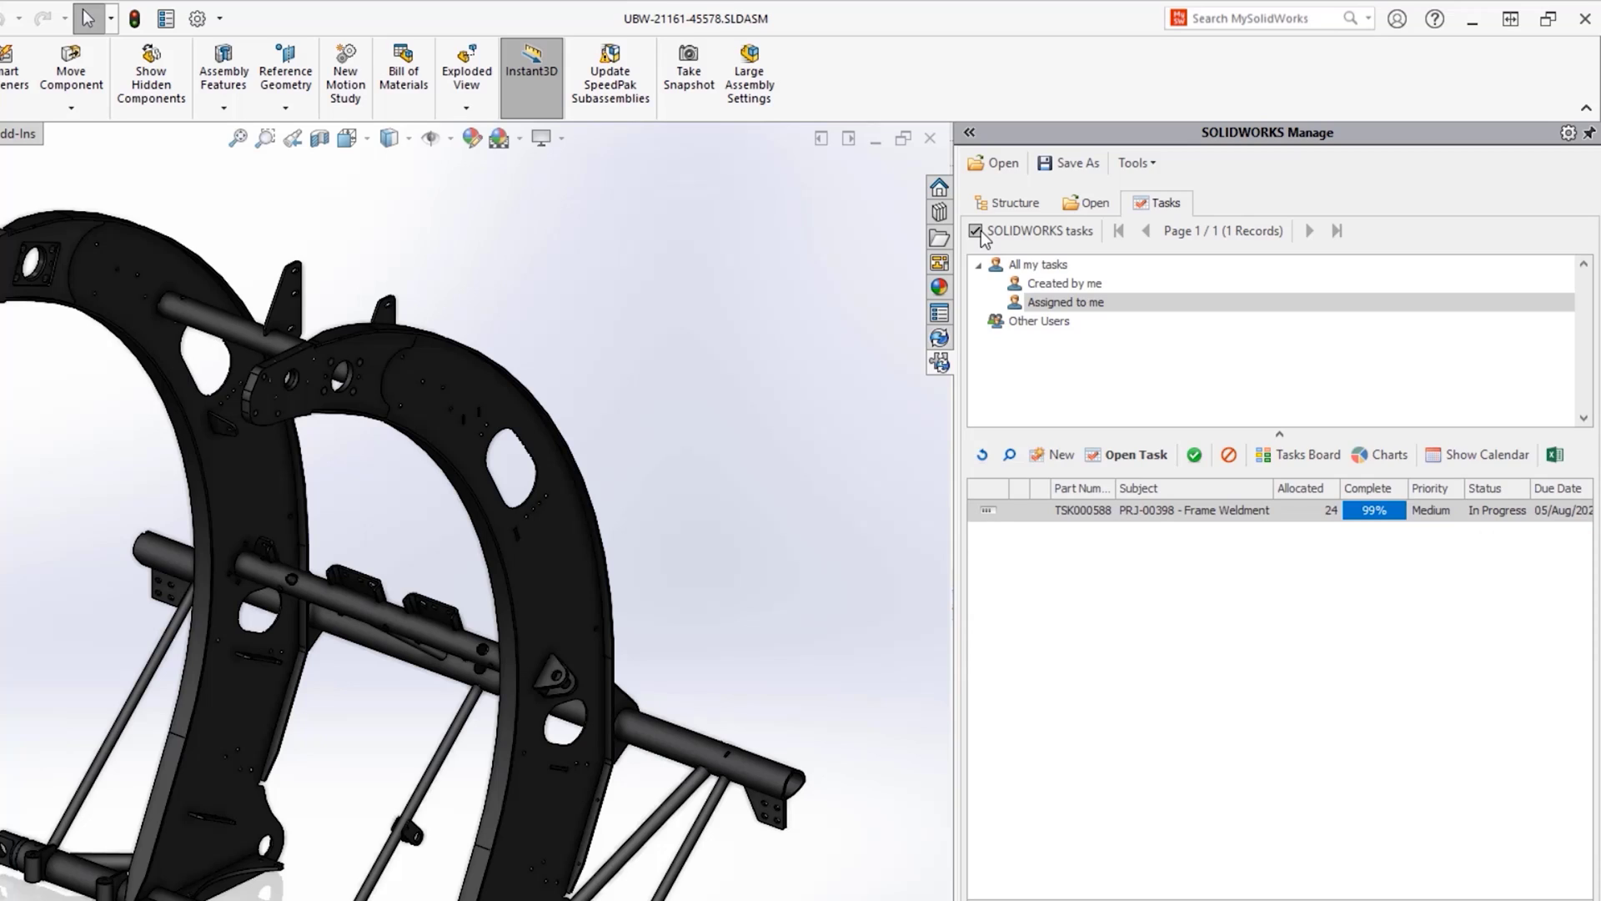
pyautogui.click(976, 231)
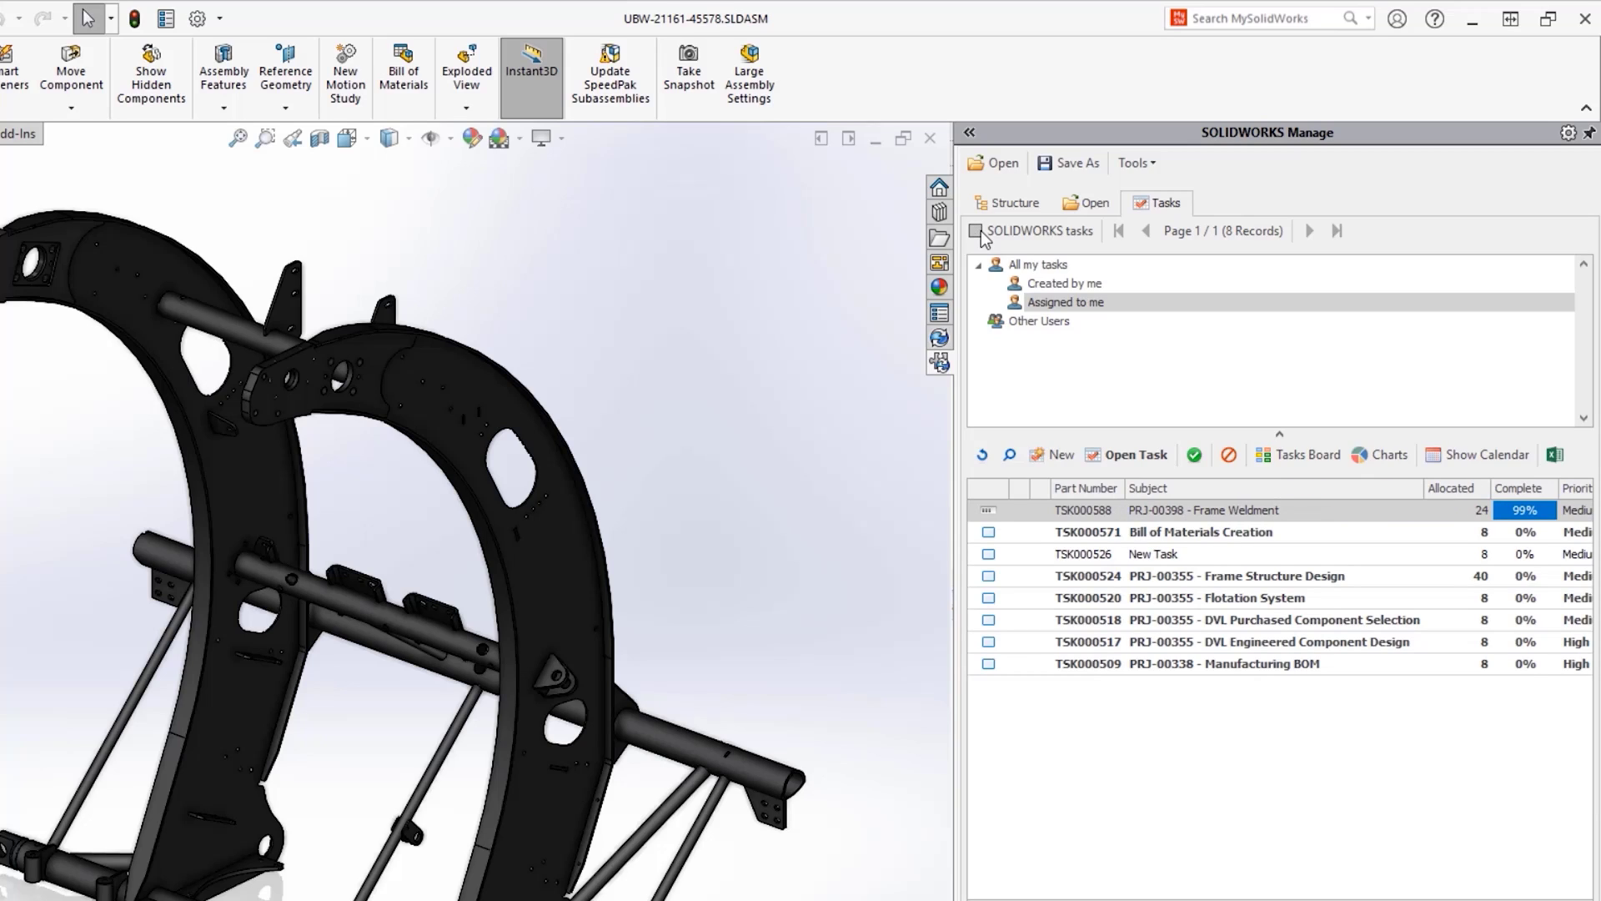
# On the Tasks Board, add an In Progress task 'Follow up with lead welder on changes'.
pyautogui.click(1268, 454)
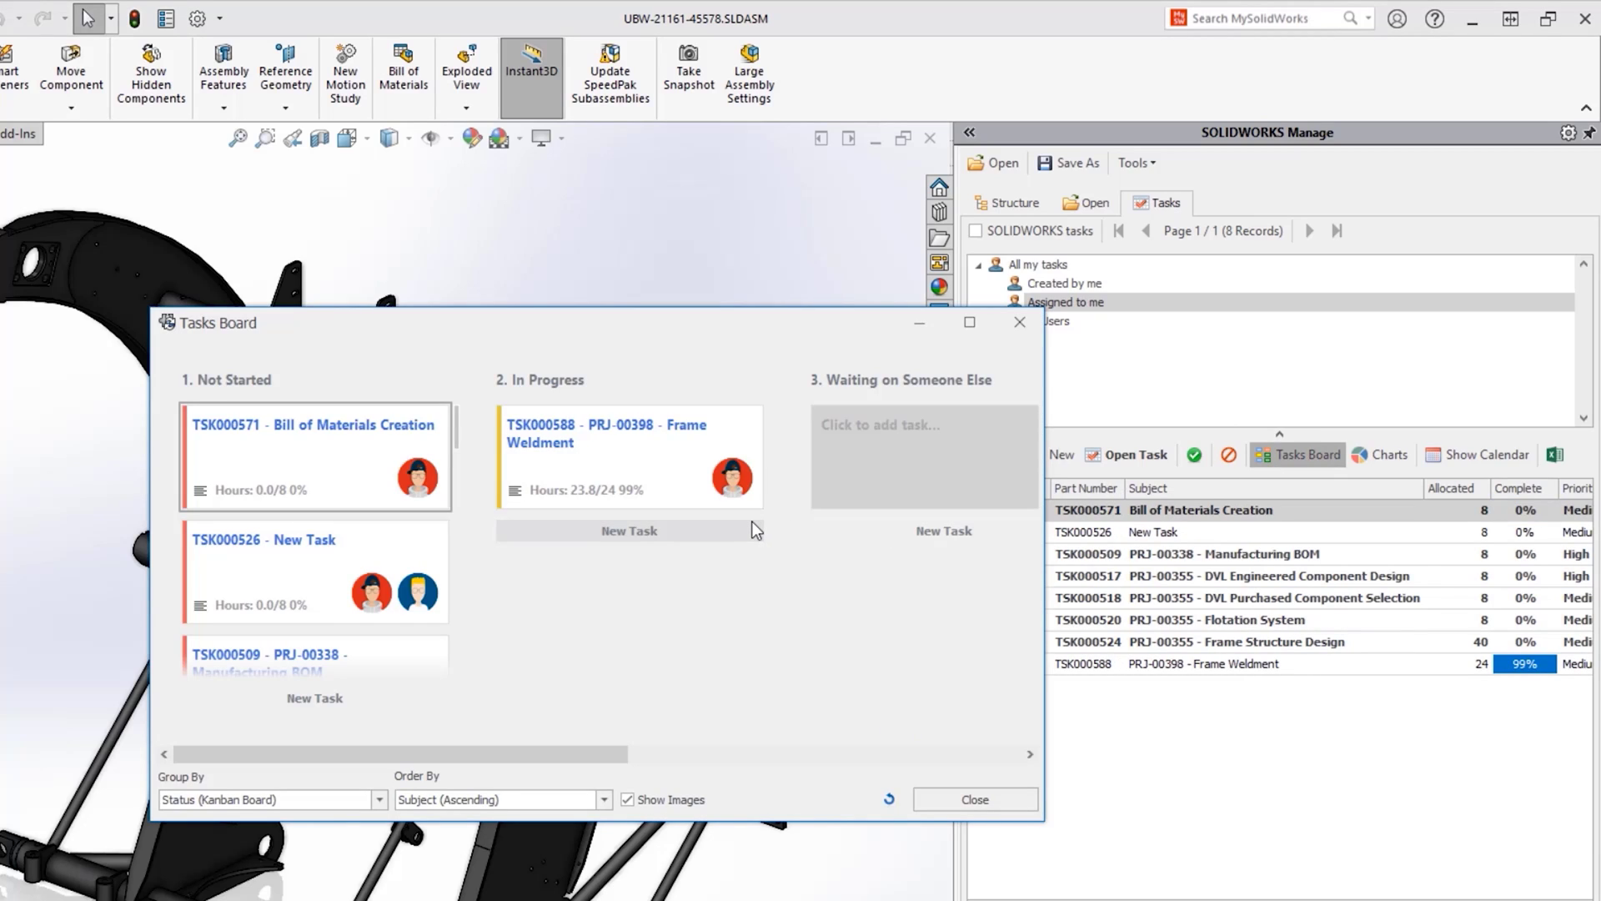
pyautogui.click(752, 526)
pyautogui.write('Follow up with lead welder on changes')
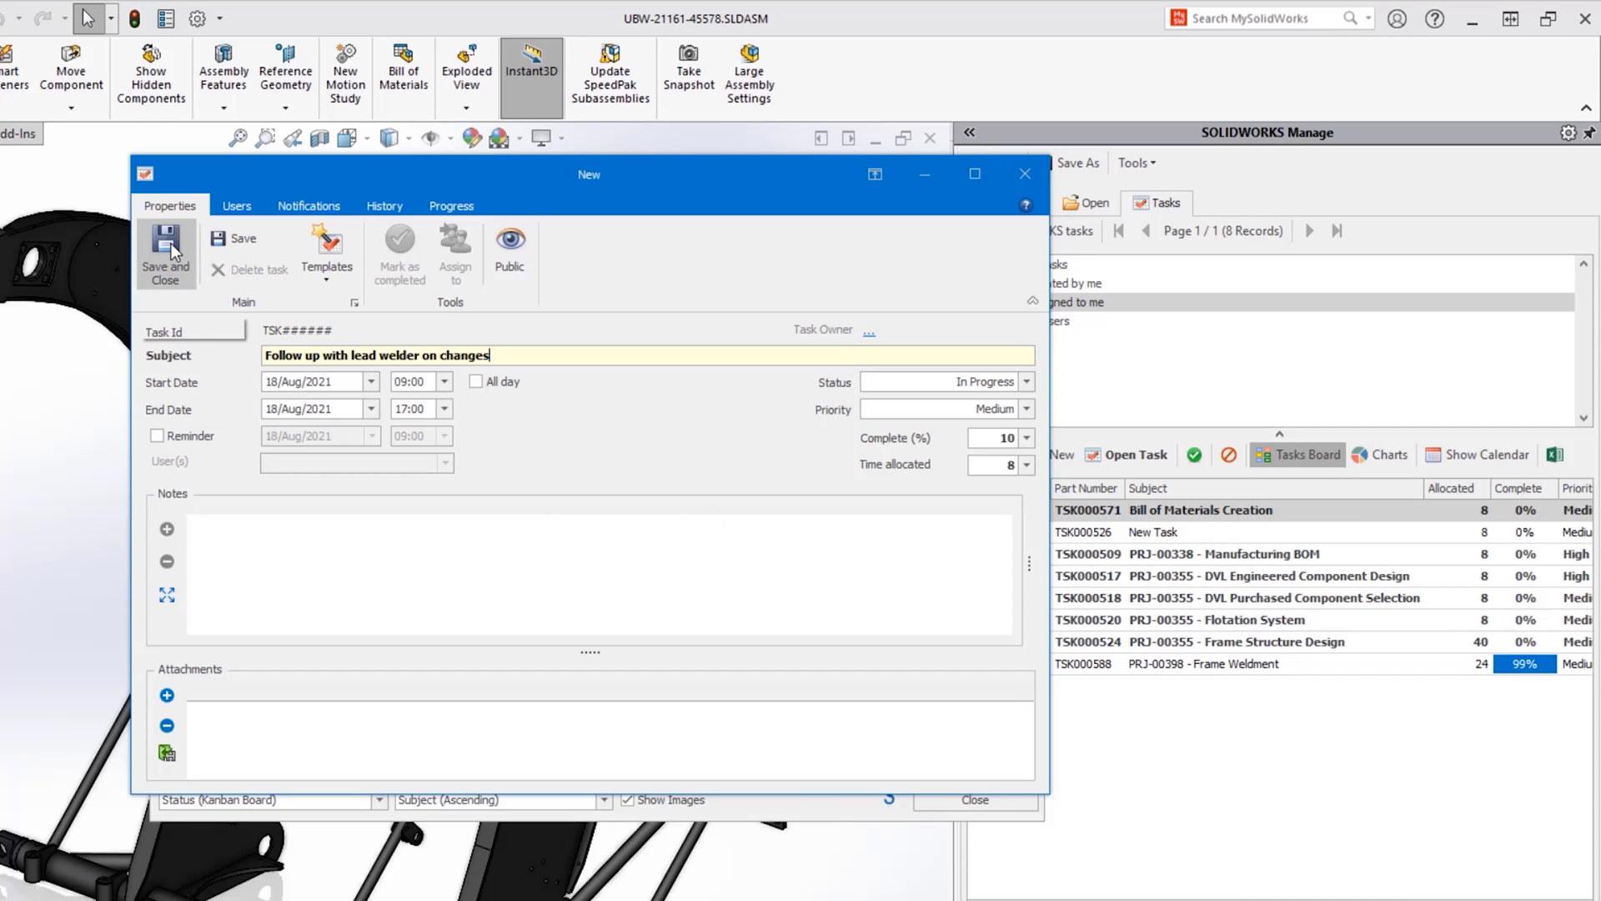
pyautogui.click(190, 260)
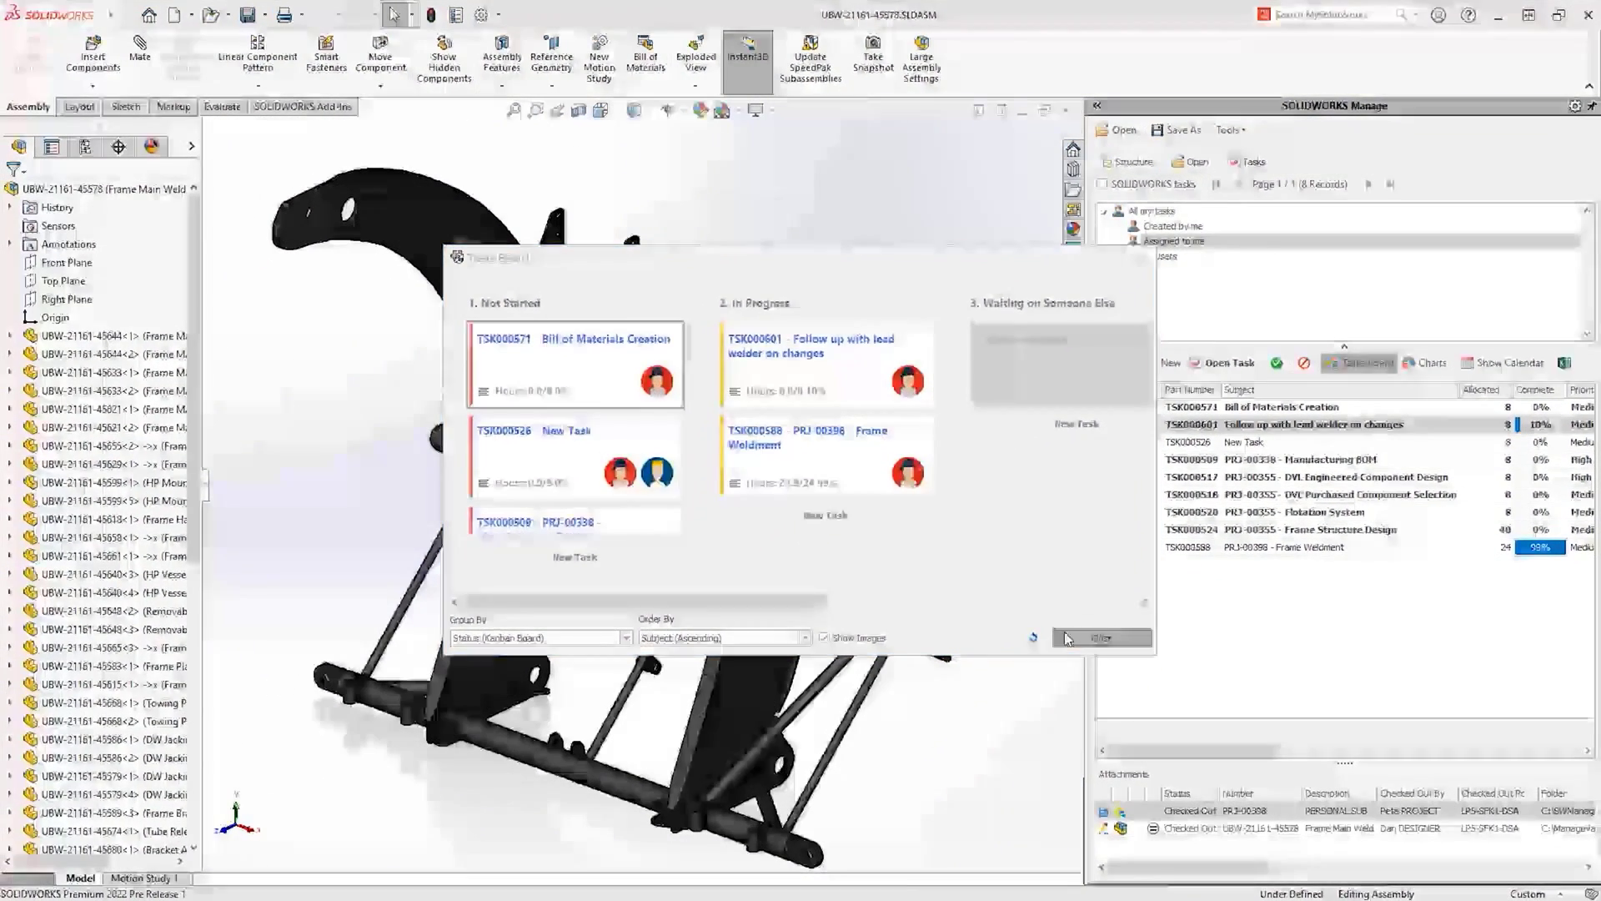
# Close the Tasks Board and show the Frame Main Weld structure of 33 records.
pyautogui.click(959, 797)
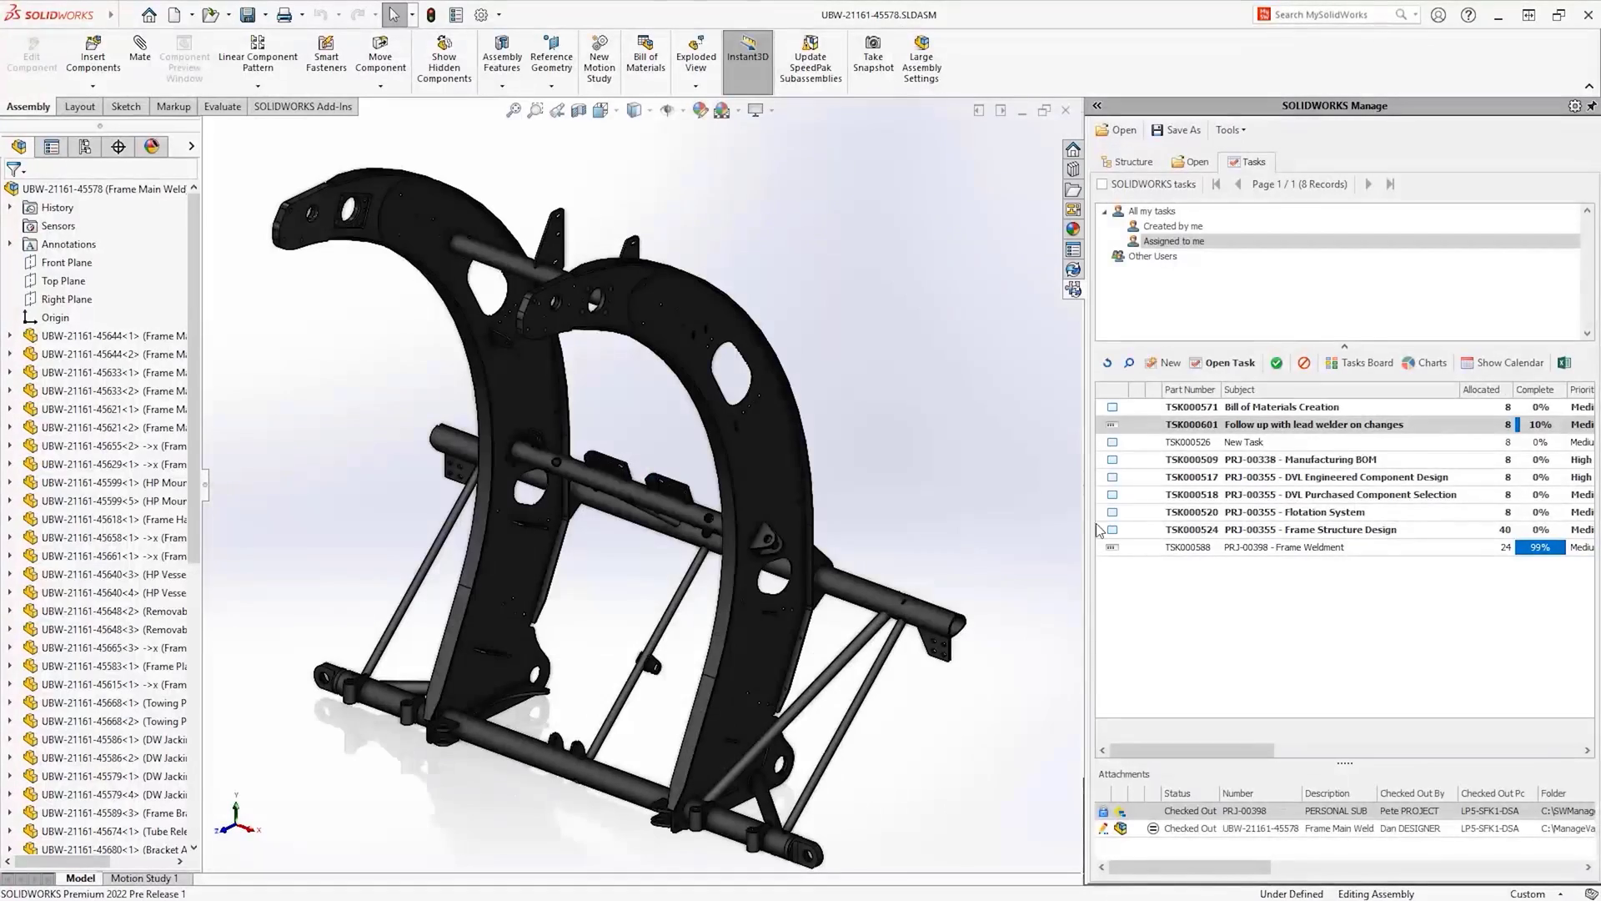
pyautogui.click(1127, 162)
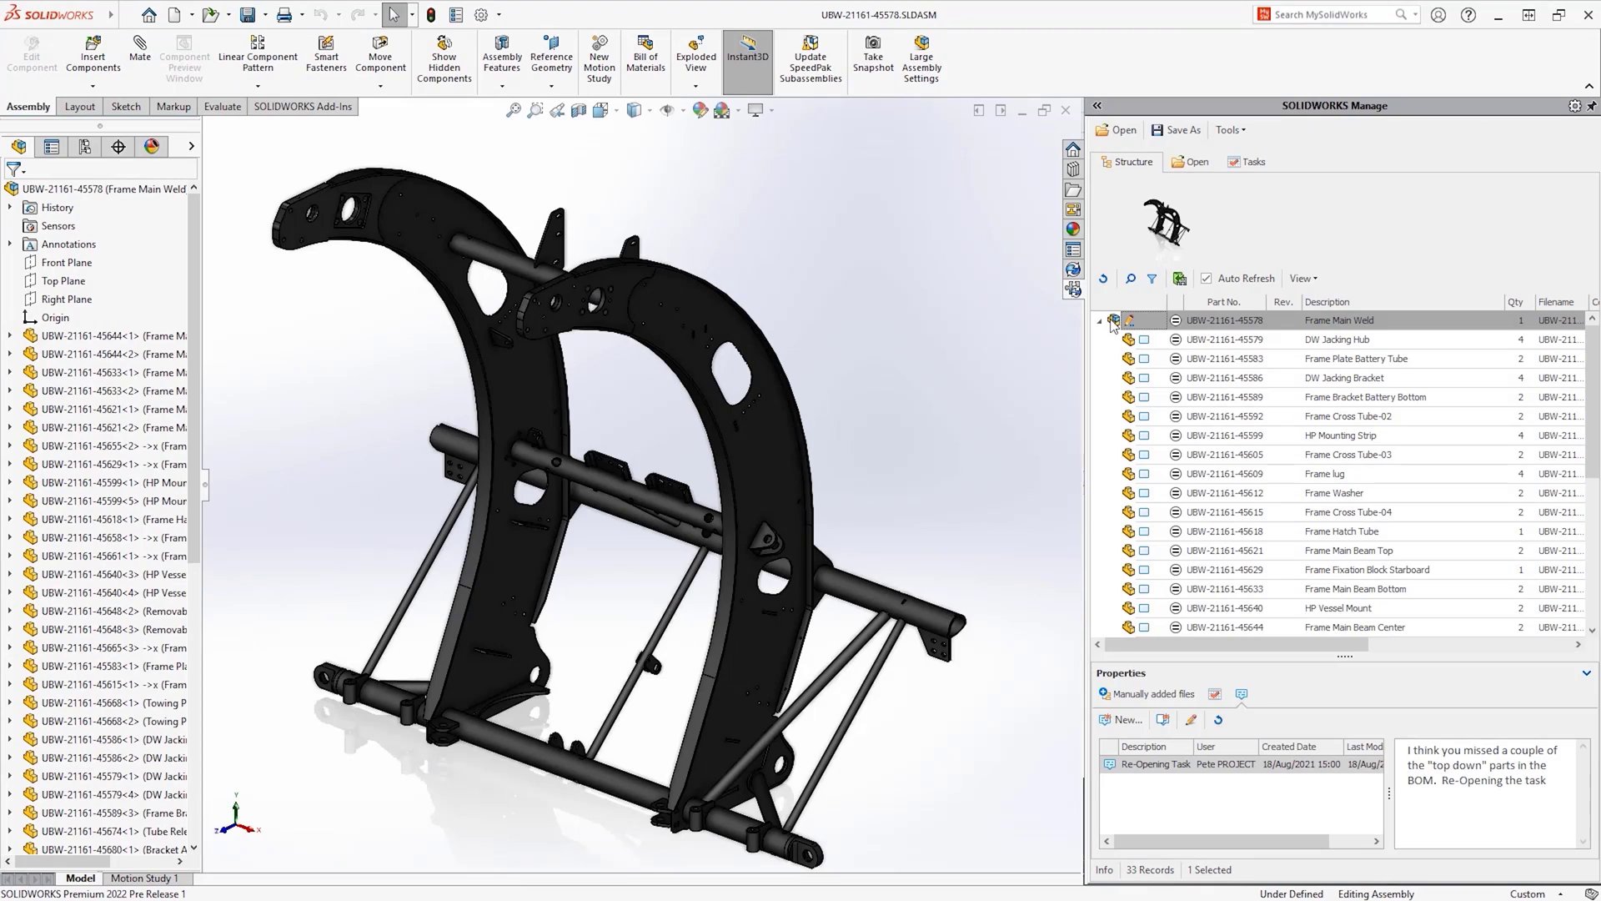
# View the Frame Main Weld BOM, then list manually added Frame Thruster Mount and Frame Plate Diving Tank.
pyautogui.rightClick(1113, 325)
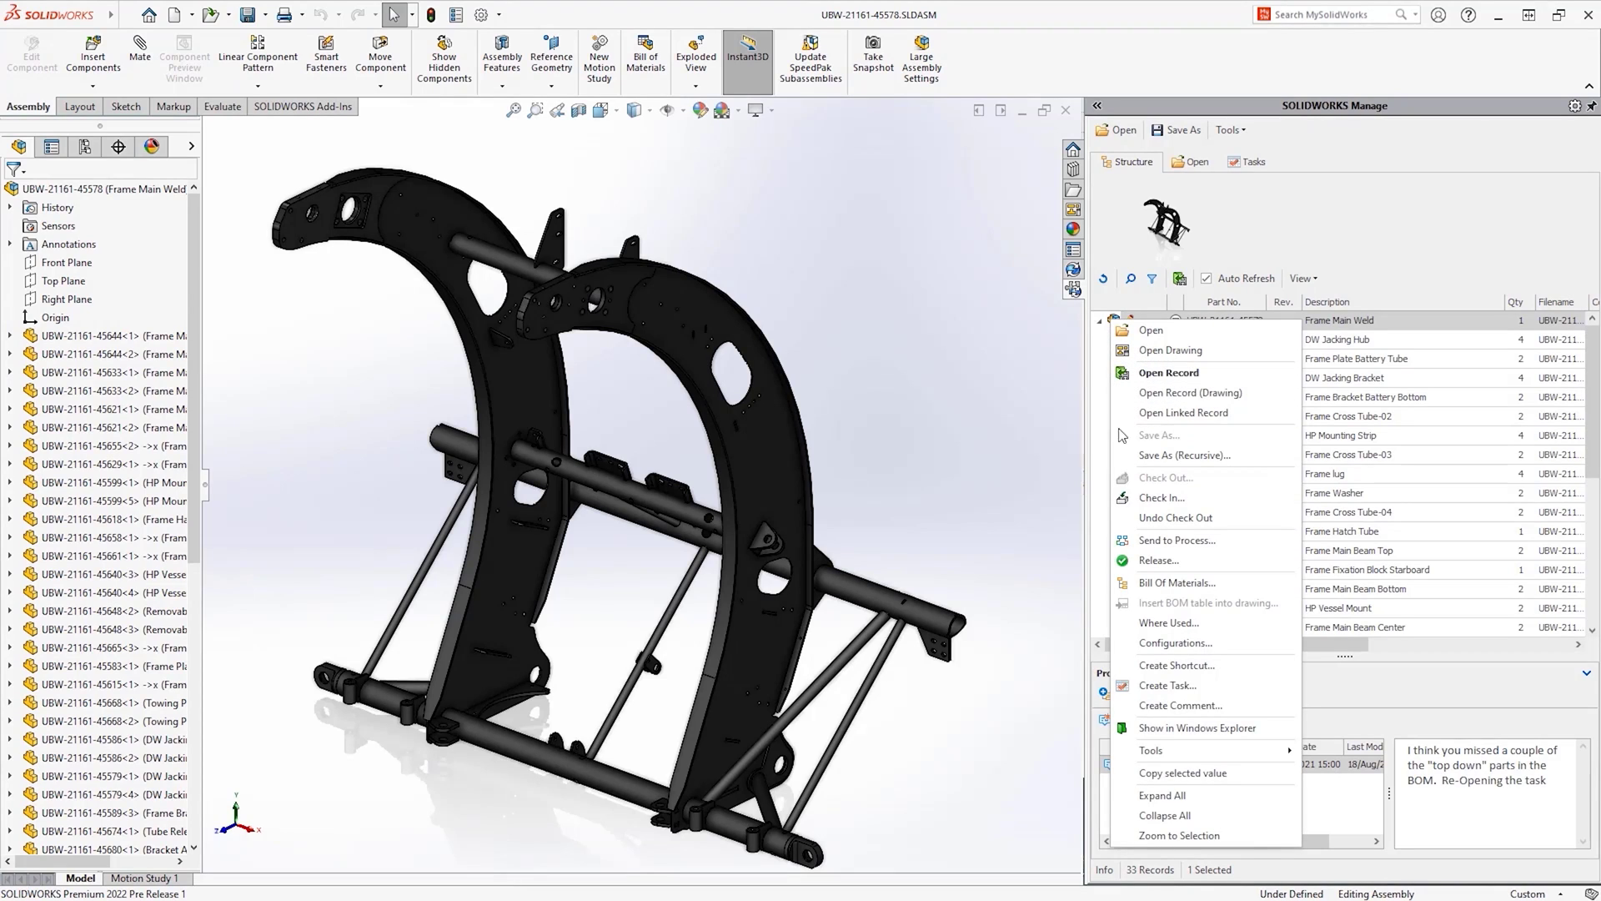
pyautogui.click(1126, 584)
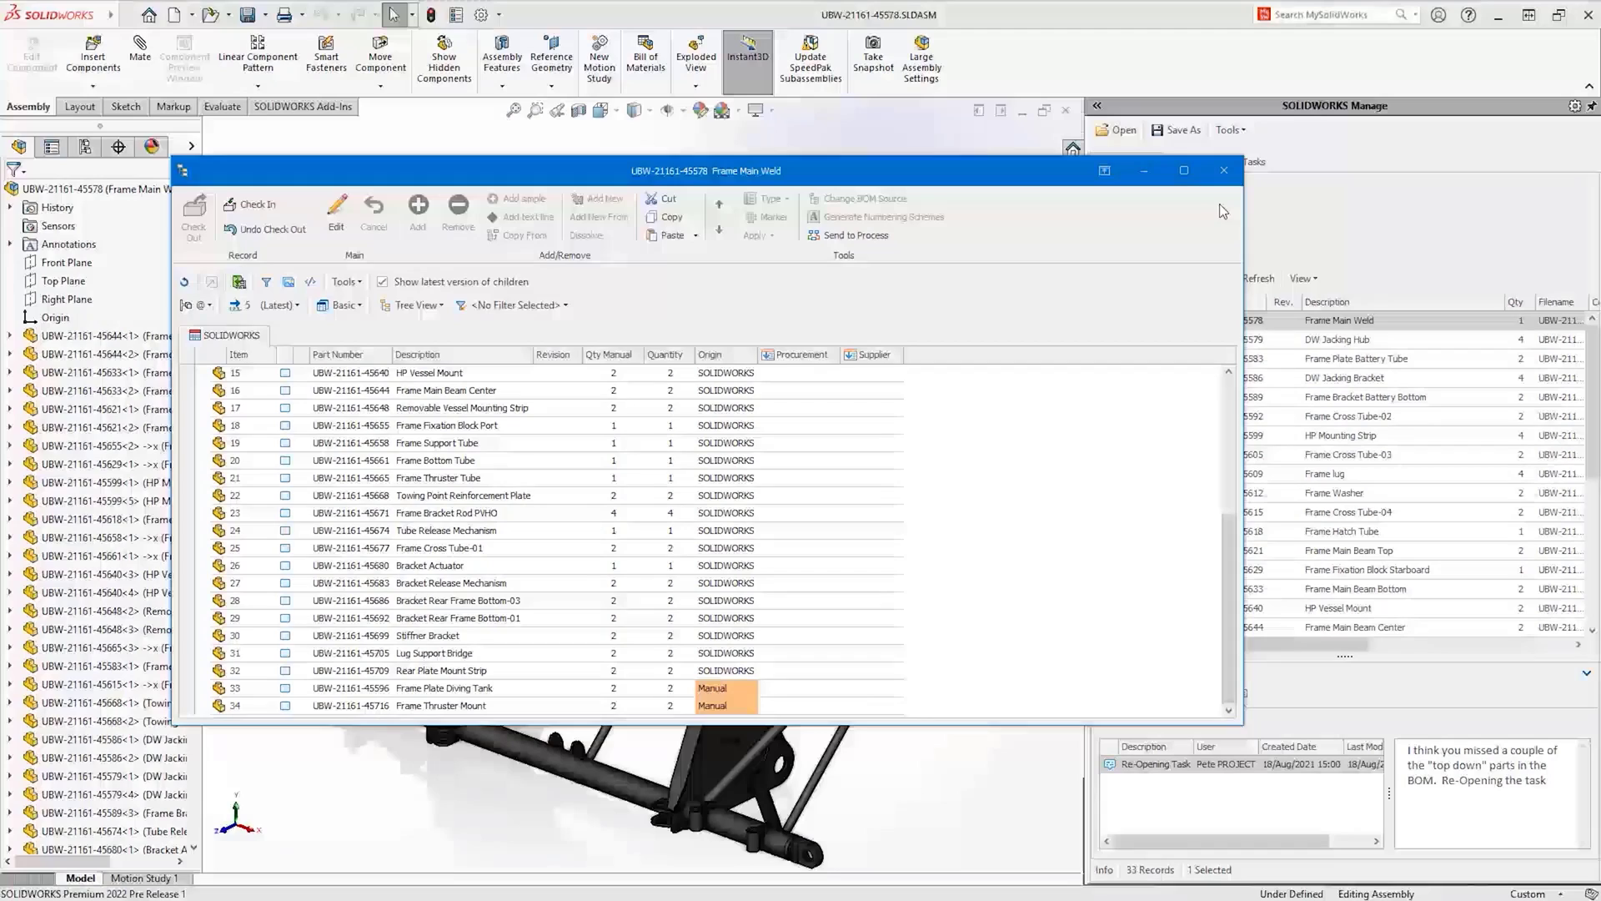
pyautogui.click(1225, 172)
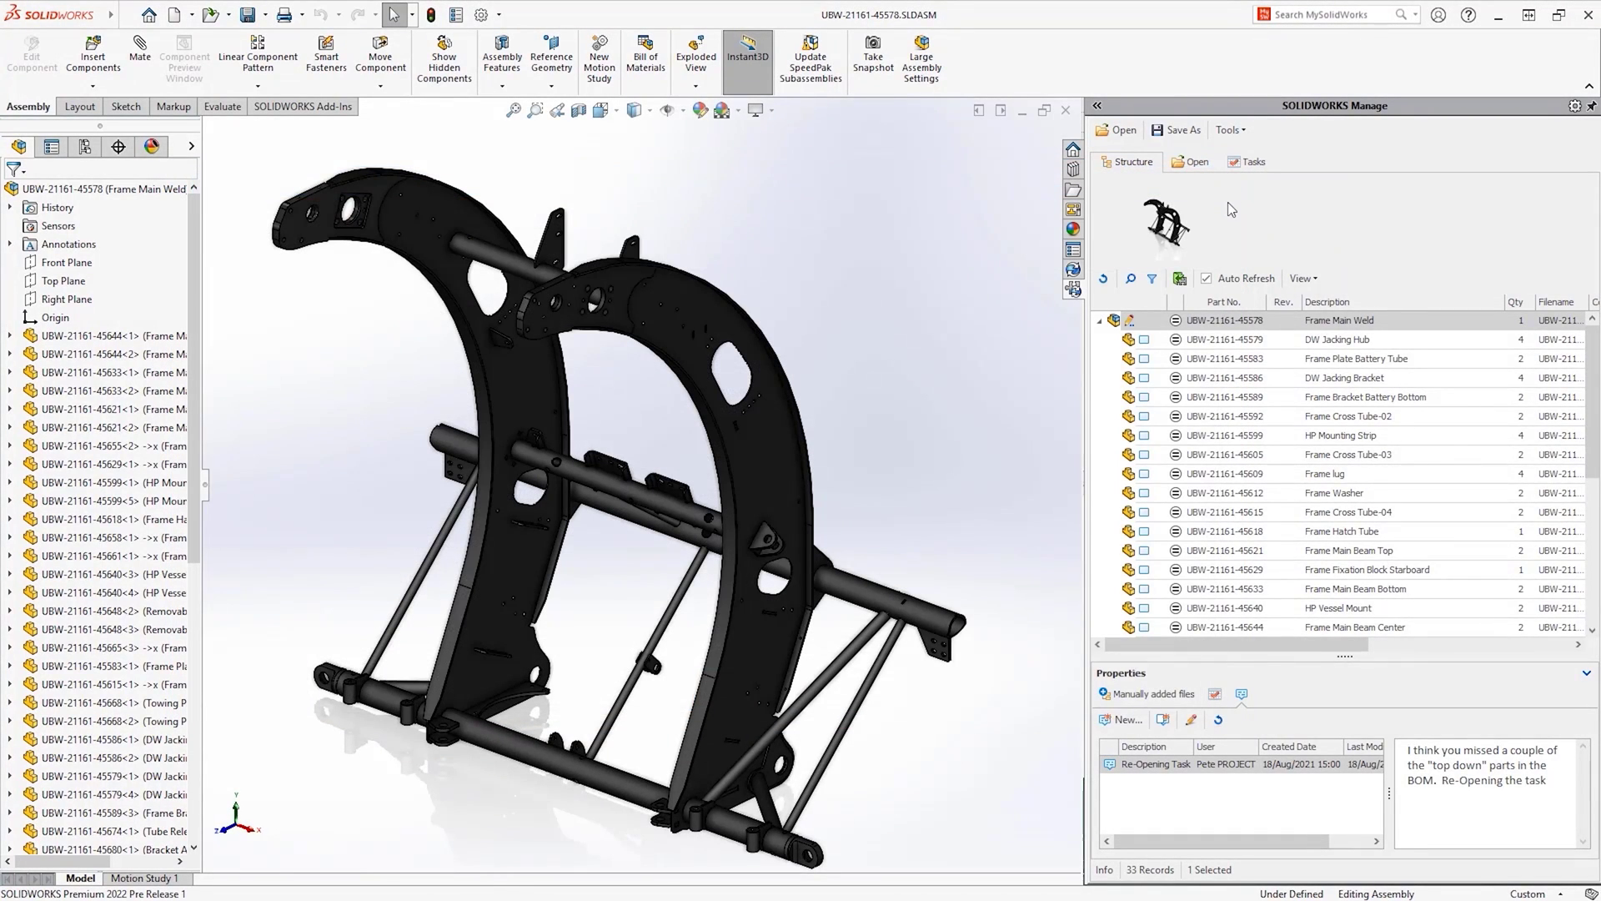
pyautogui.click(1106, 694)
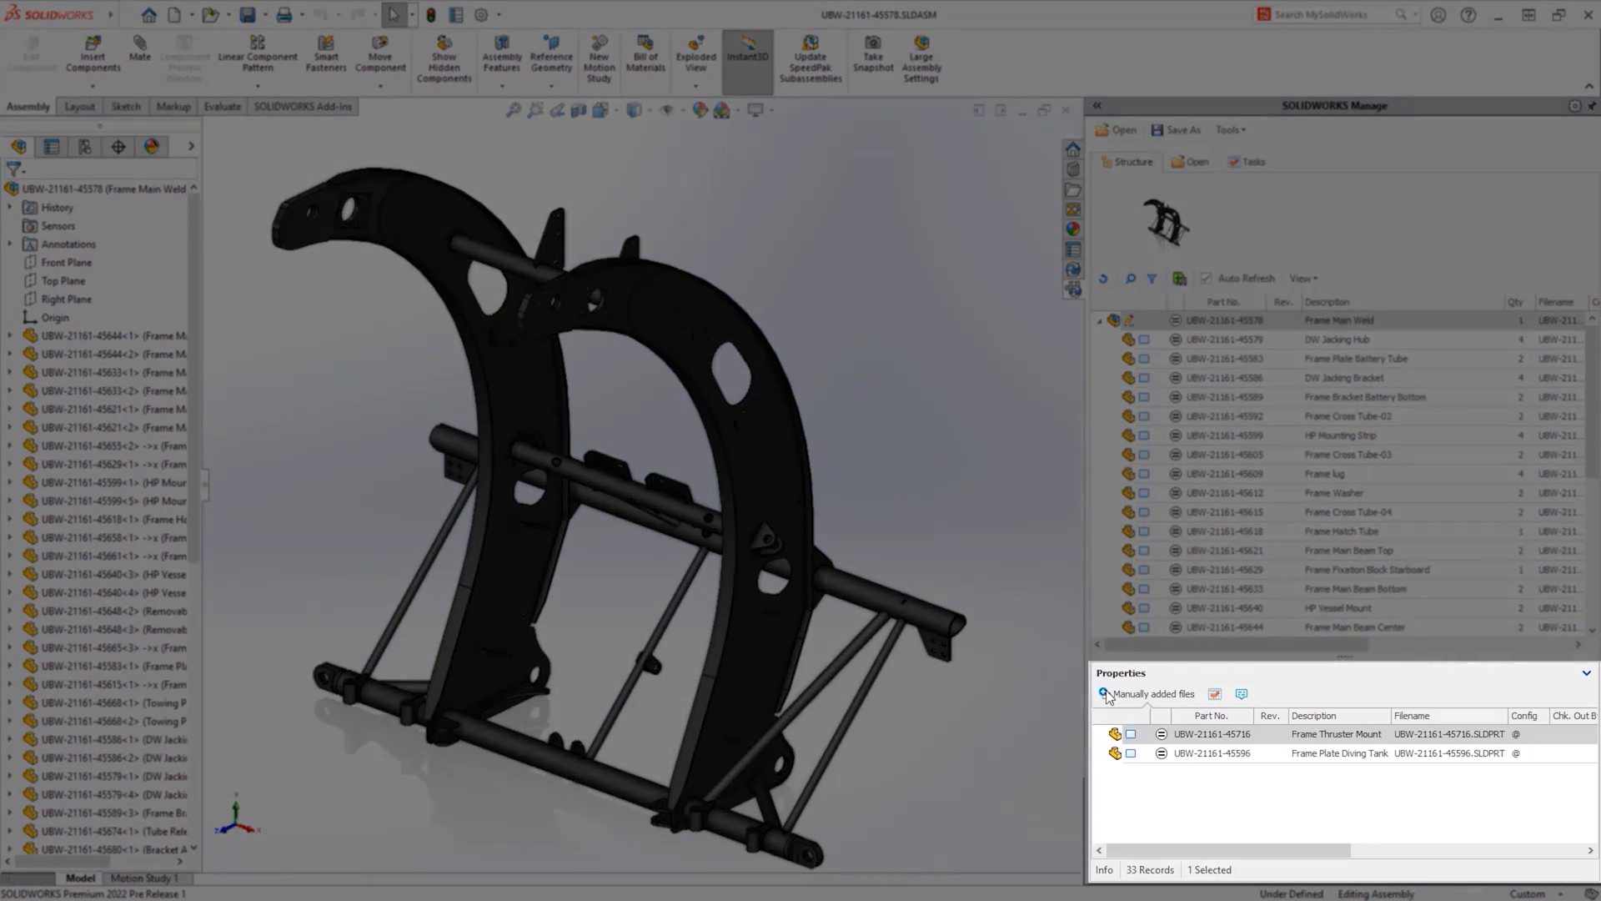
# Drag Frame Thruster Mount and Frame Plate Diving Tank into the assembly, then remove them from the BOM.
pyautogui.moveTo(1115, 738); pyautogui.dragTo(1052, 721)
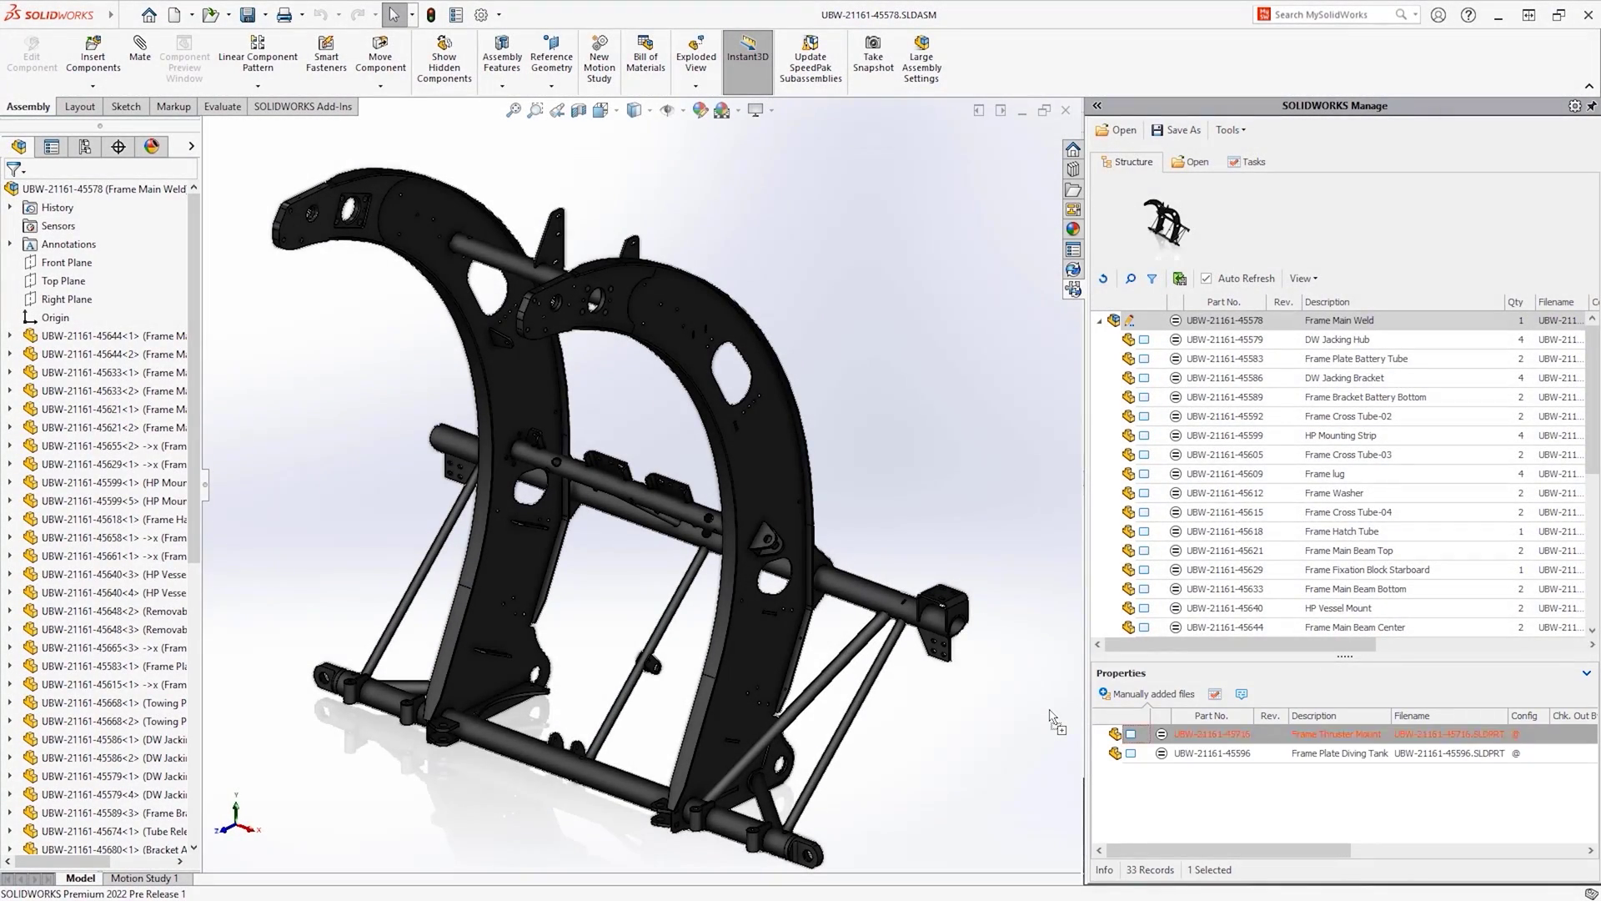
pyautogui.rightClick(1116, 736)
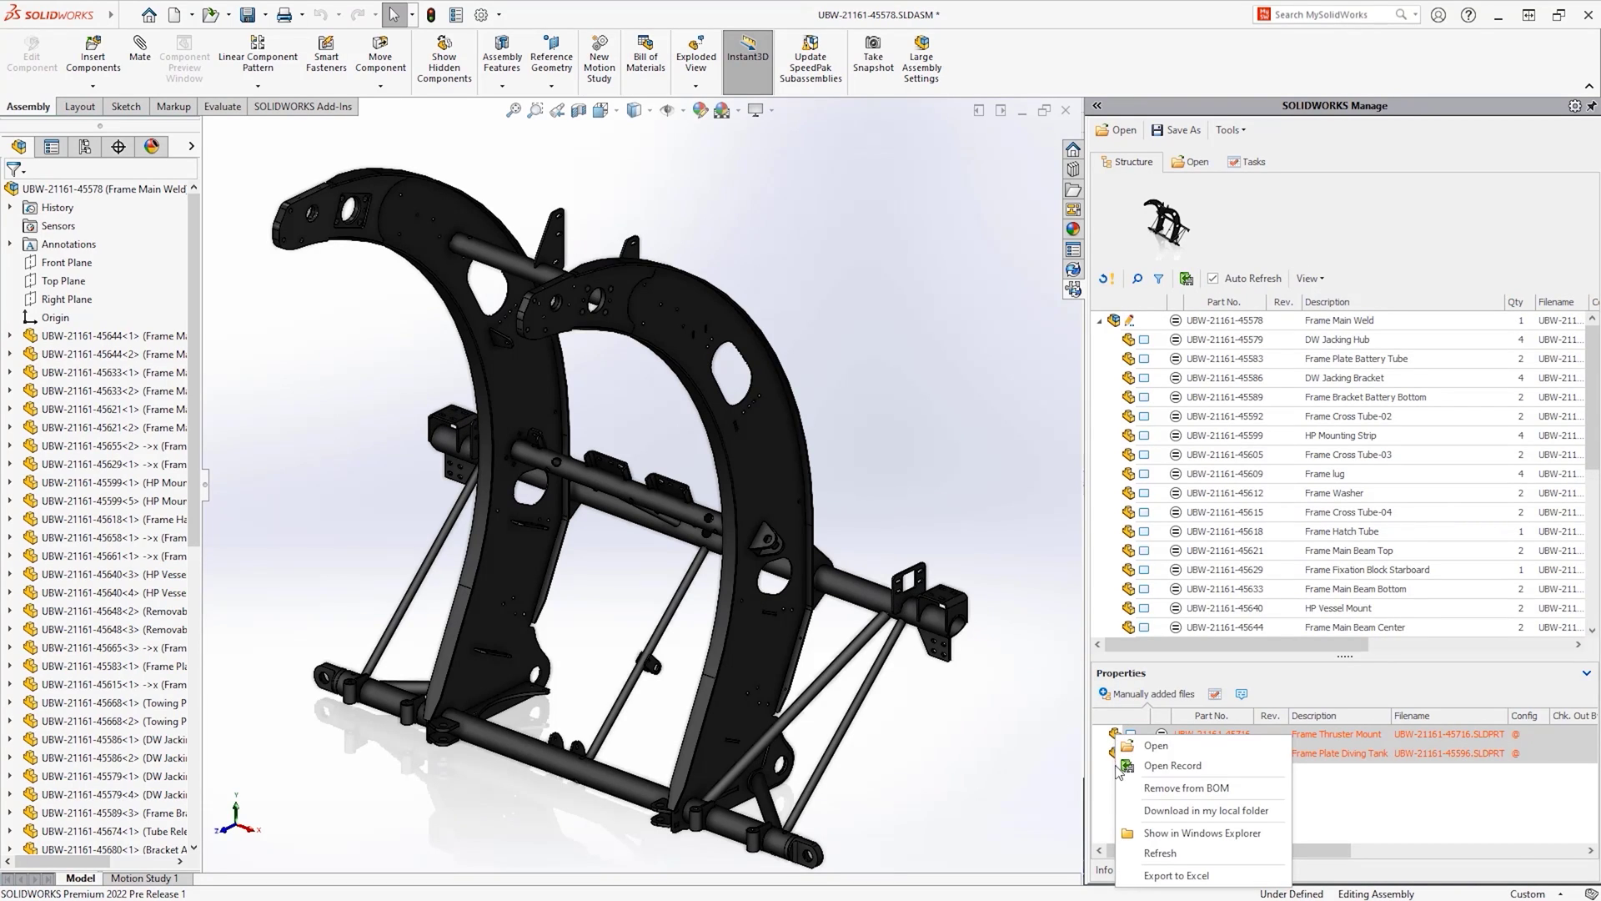
pyautogui.click(1127, 787)
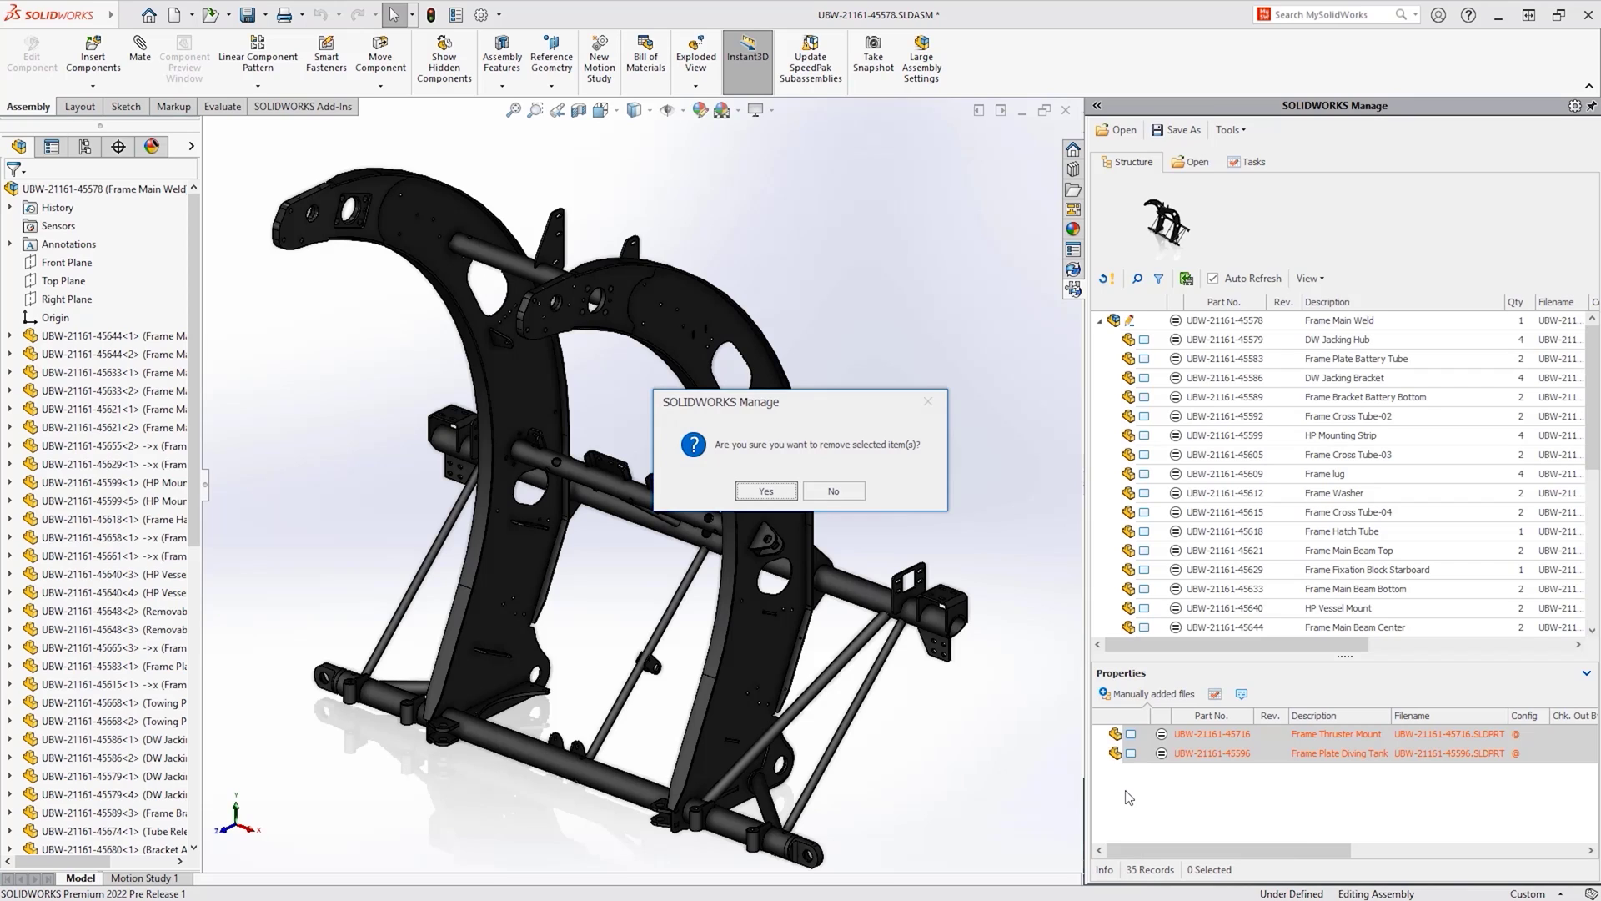
pyautogui.press('Return')
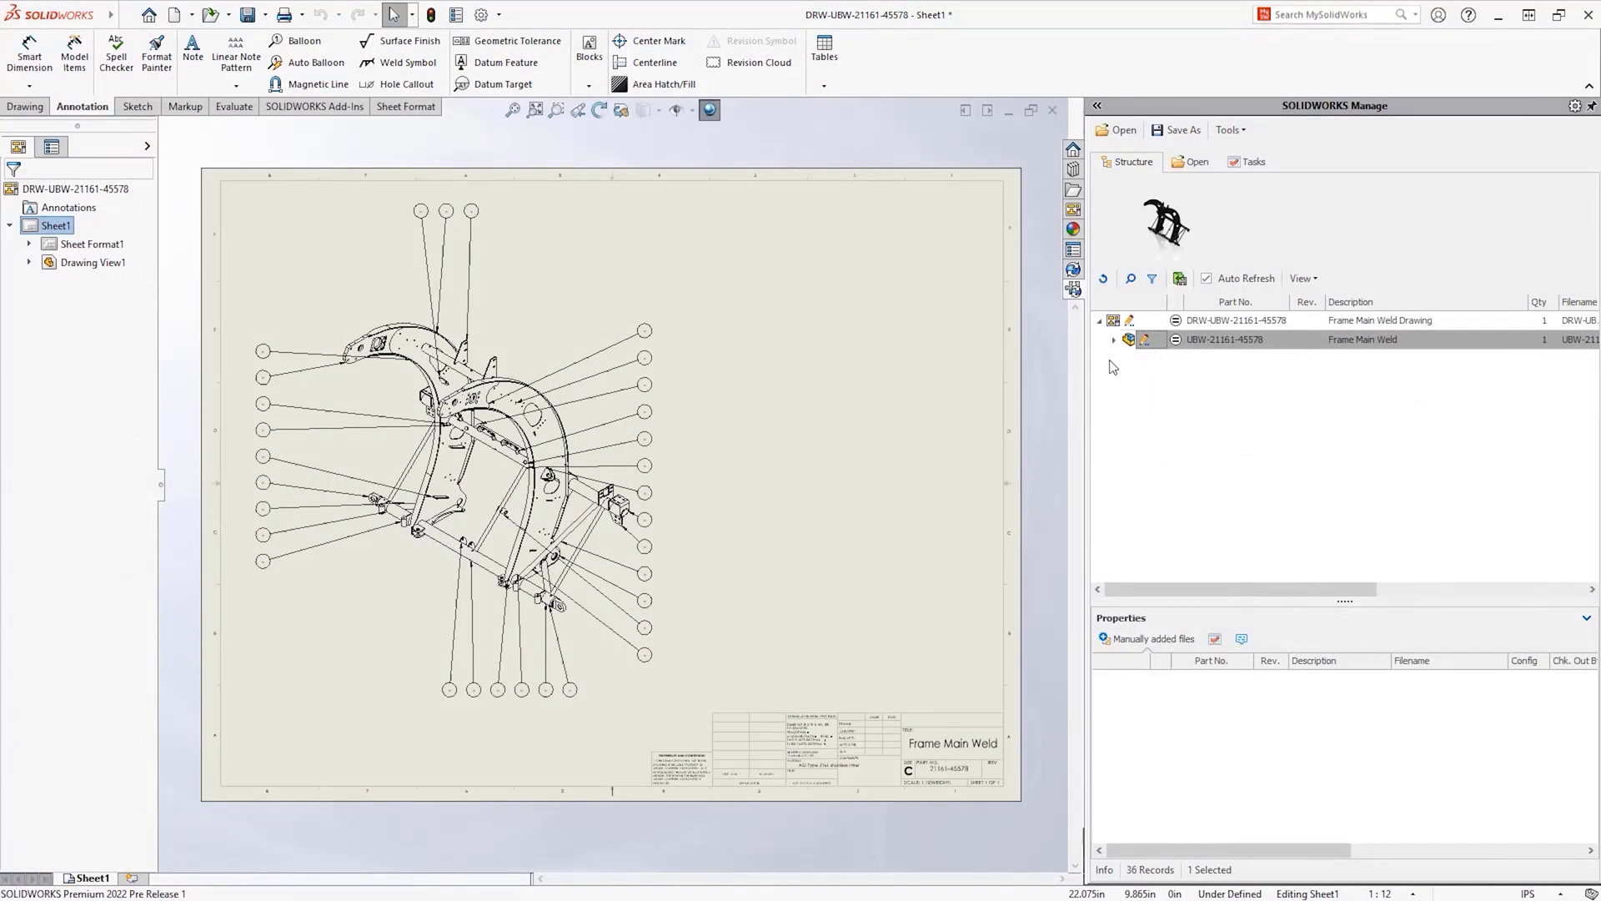
# Insert a BOM table from linked record MFG-00161 onto the Frame Main Weld drawing sheet.
pyautogui.rightClick(1126, 344)
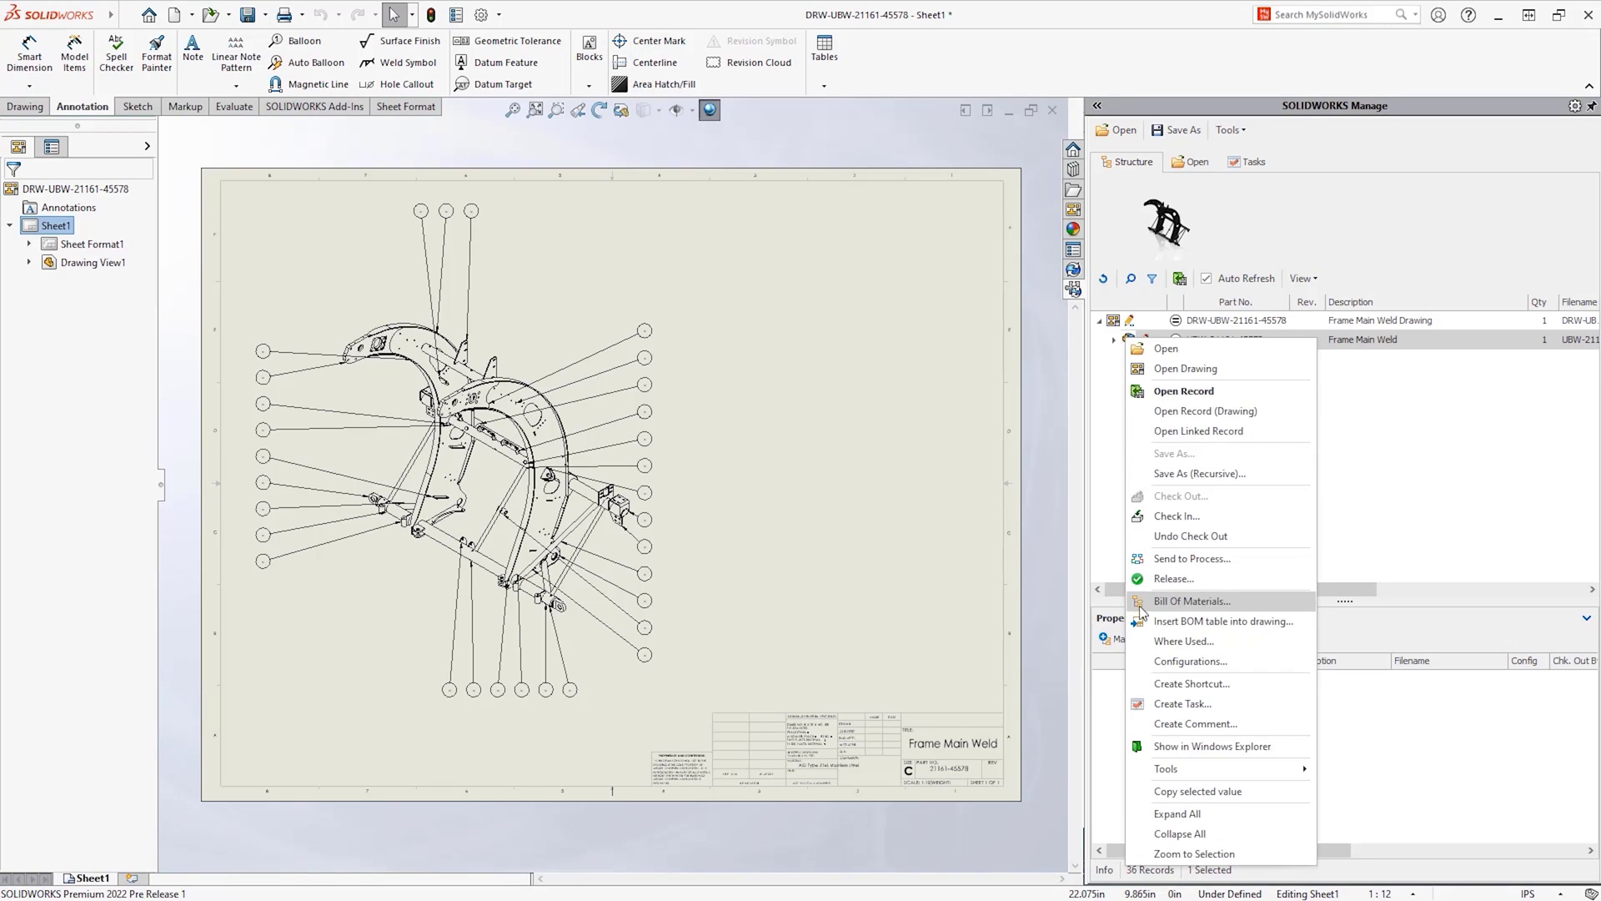
pyautogui.click(1141, 621)
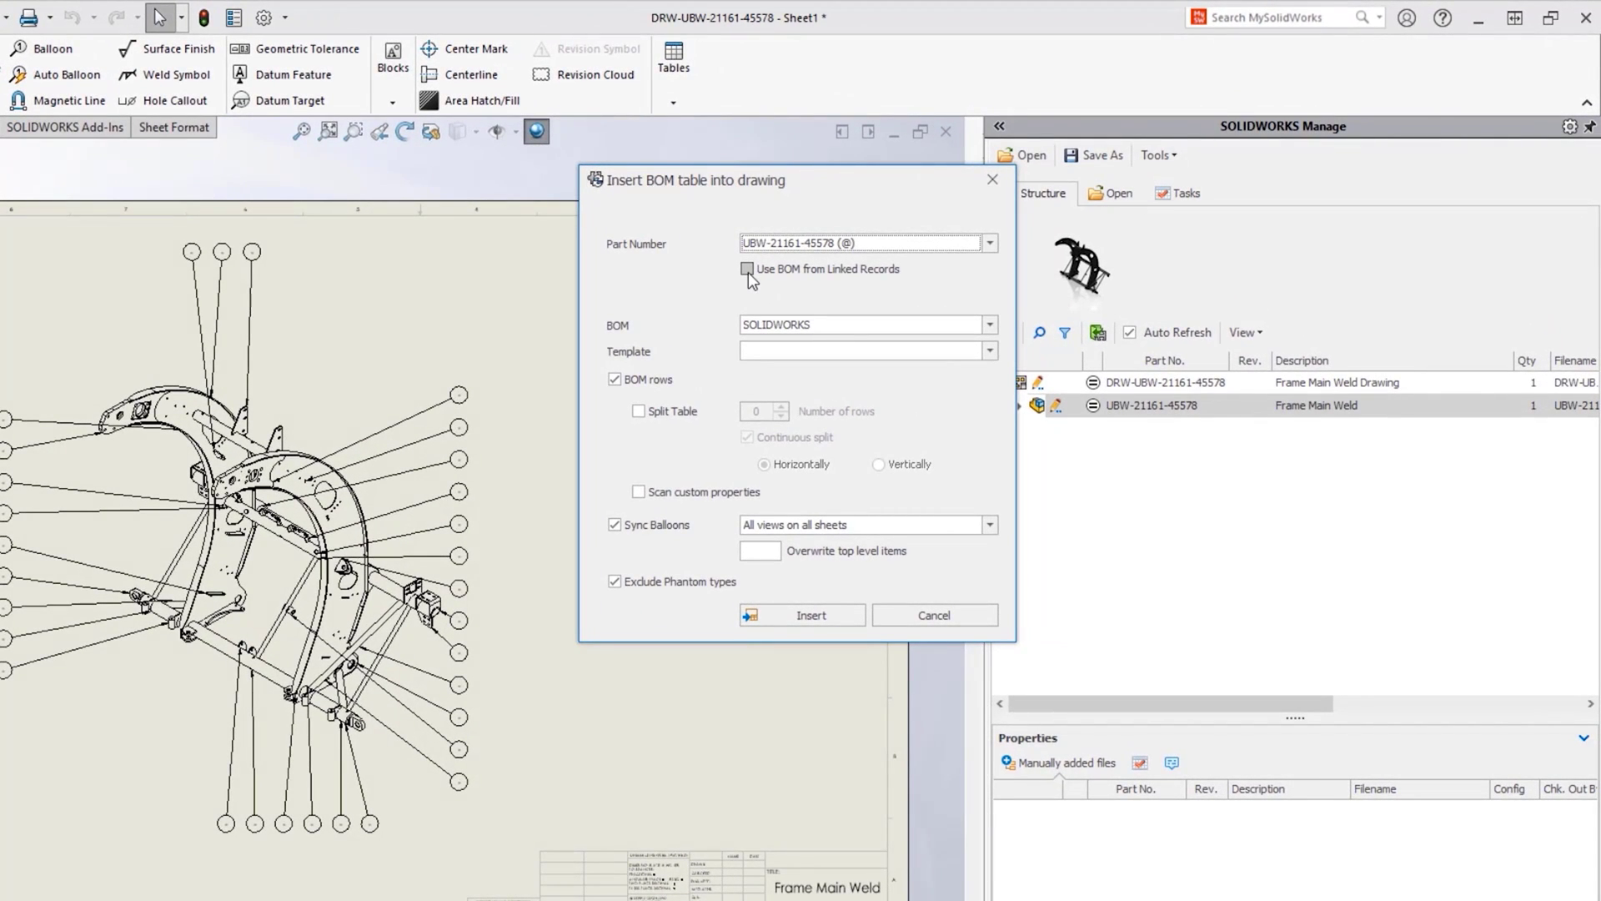
pyautogui.click(747, 270)
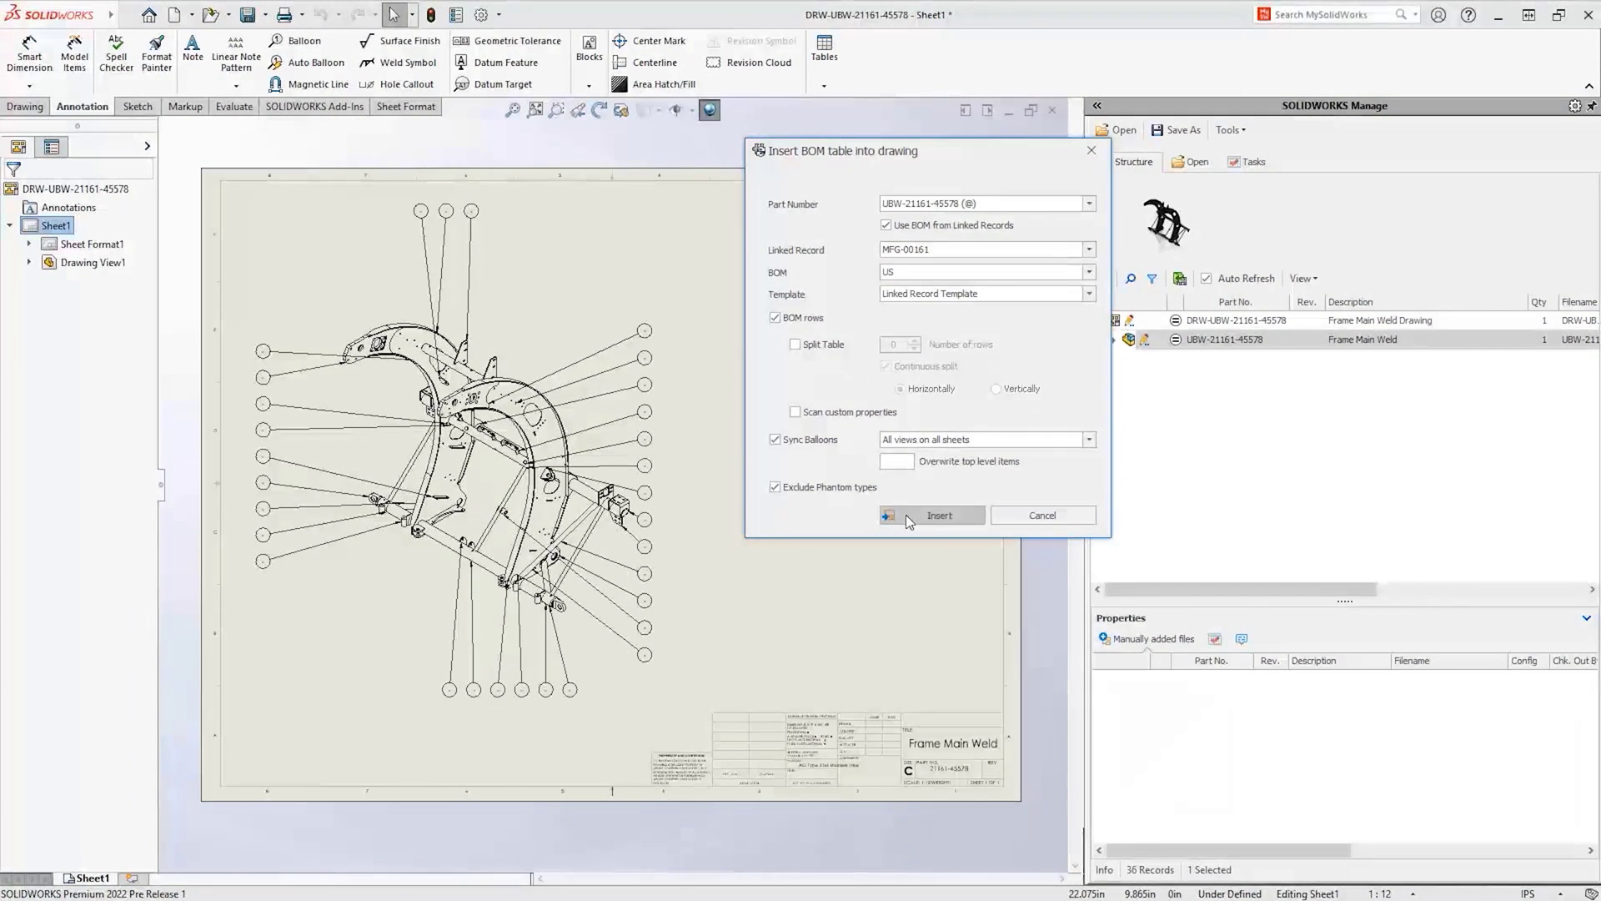
pyautogui.click(859, 571)
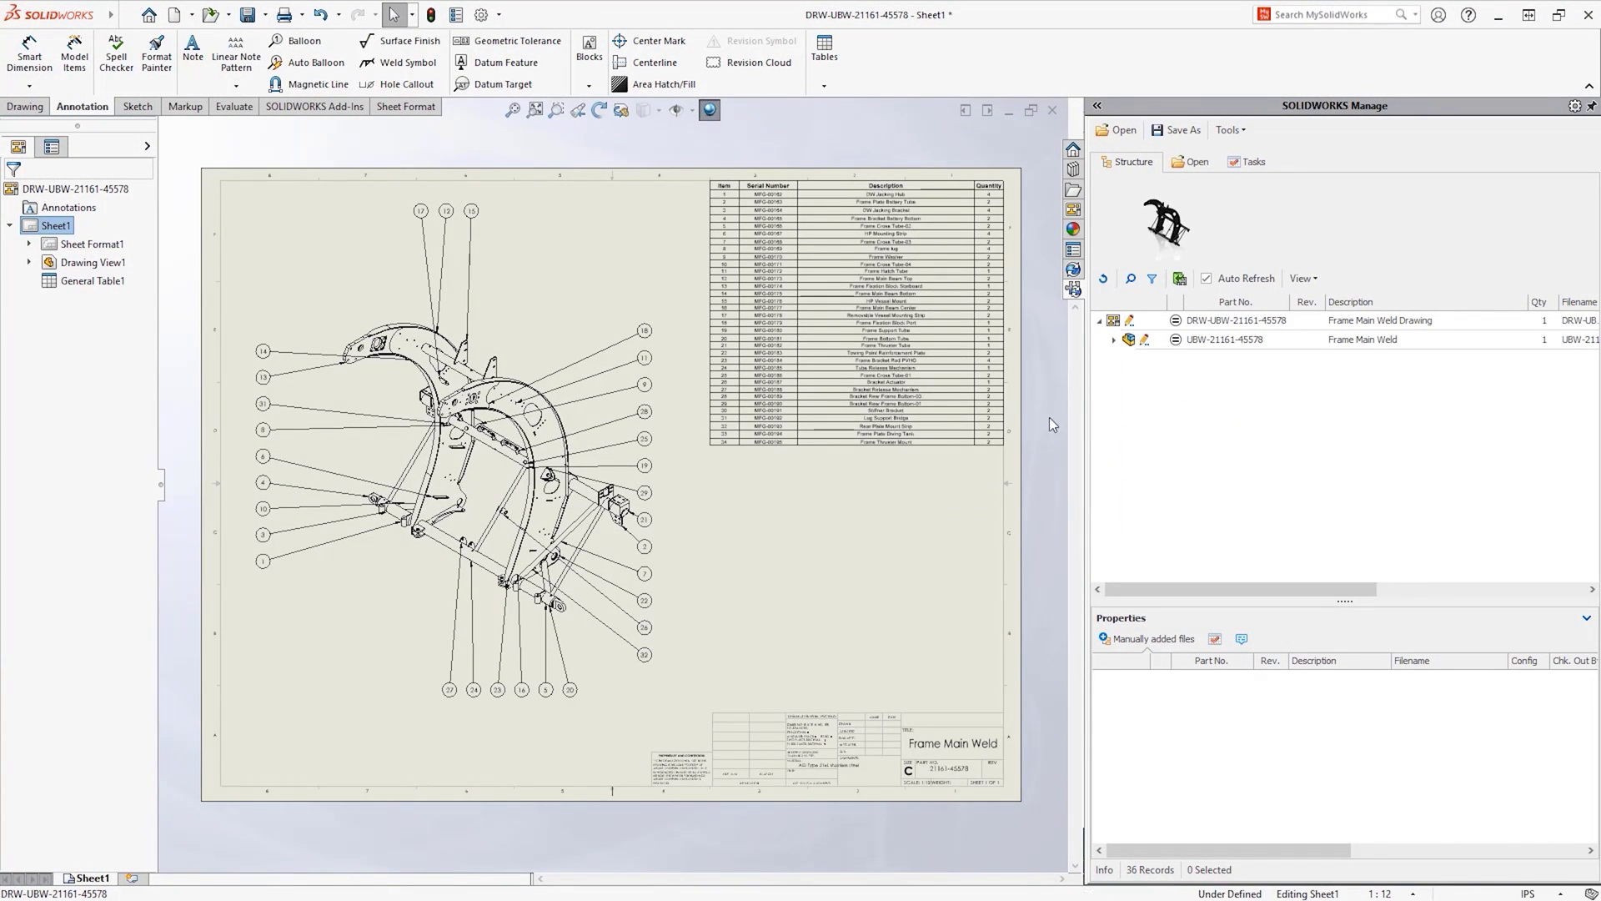
# Open linked record MFG-00161 and launch its referenced file D00009.docx in Word.
pyautogui.rightClick(1130, 344)
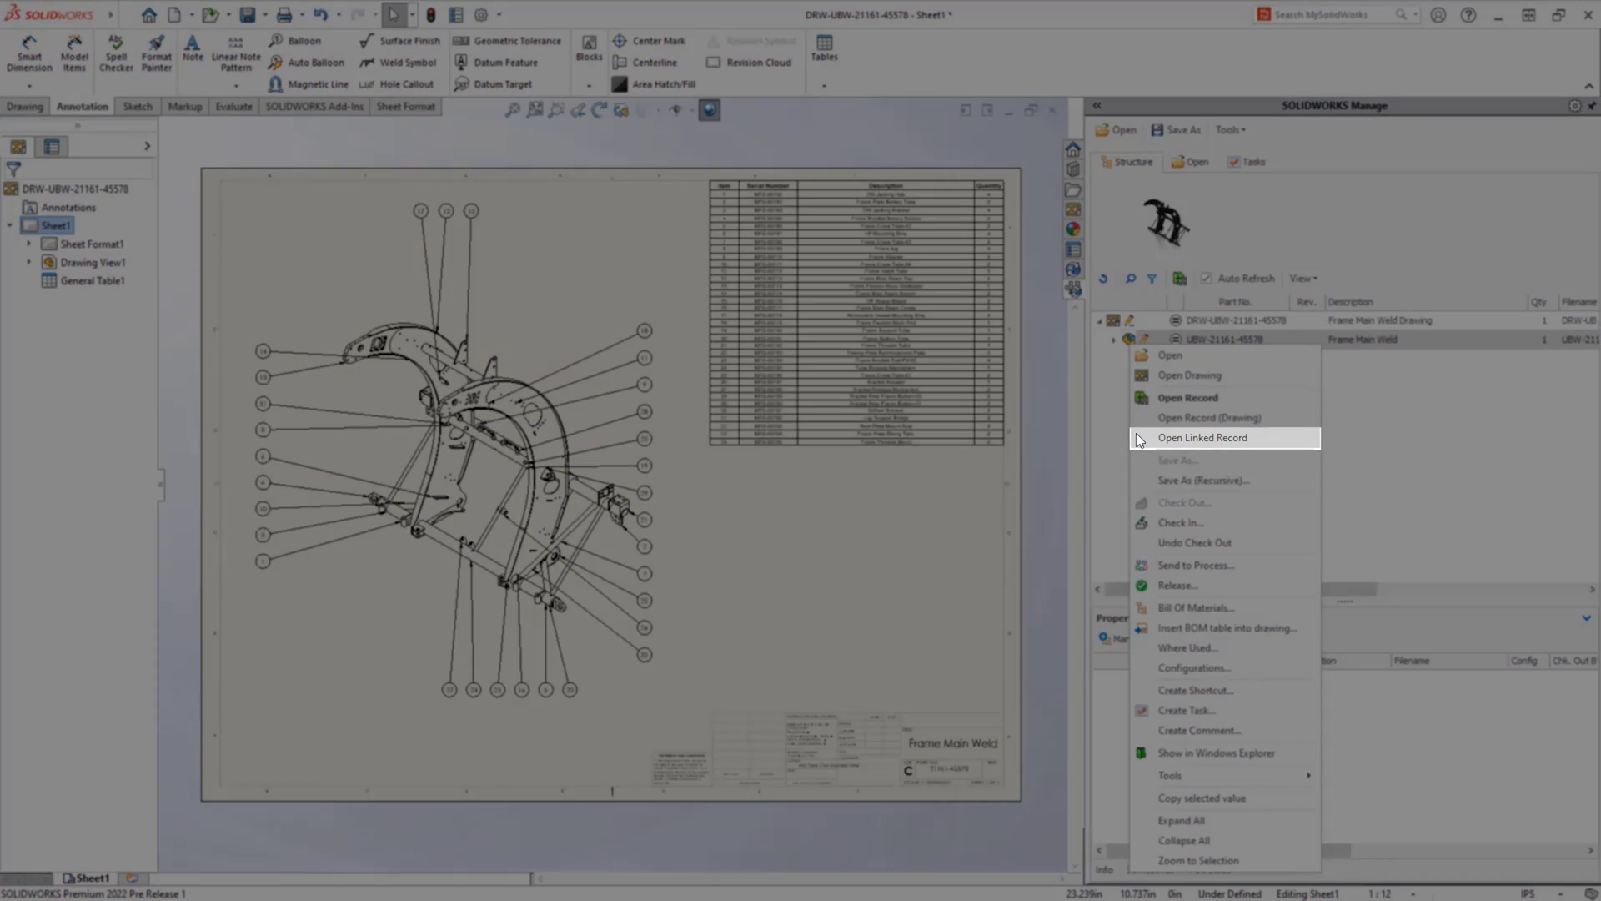
pyautogui.click(1137, 437)
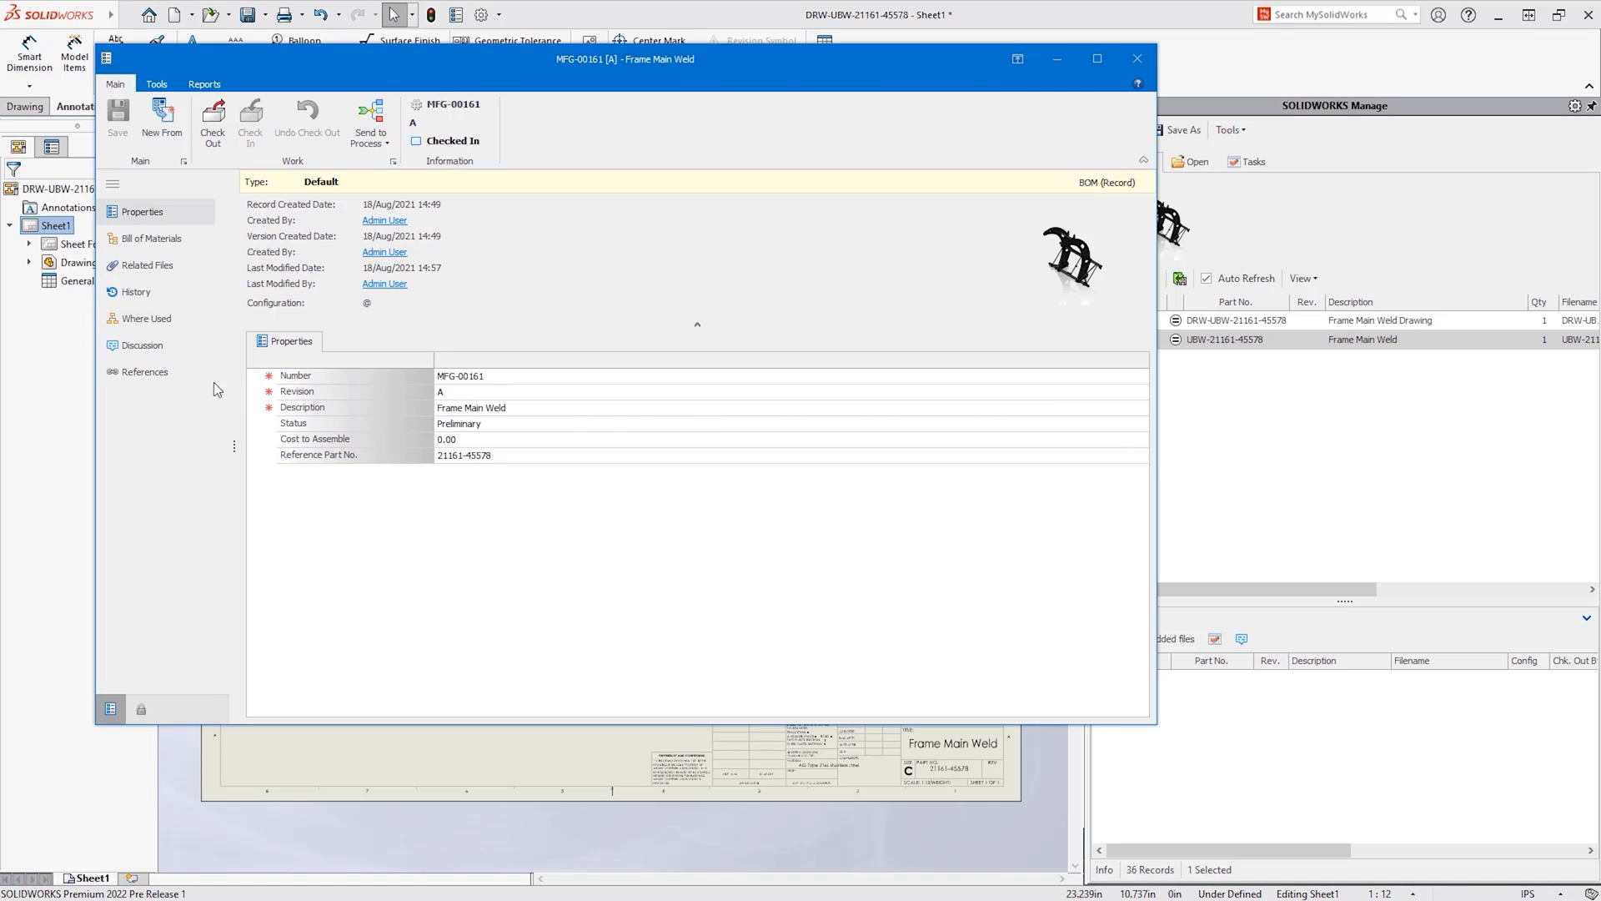
pyautogui.click(149, 372)
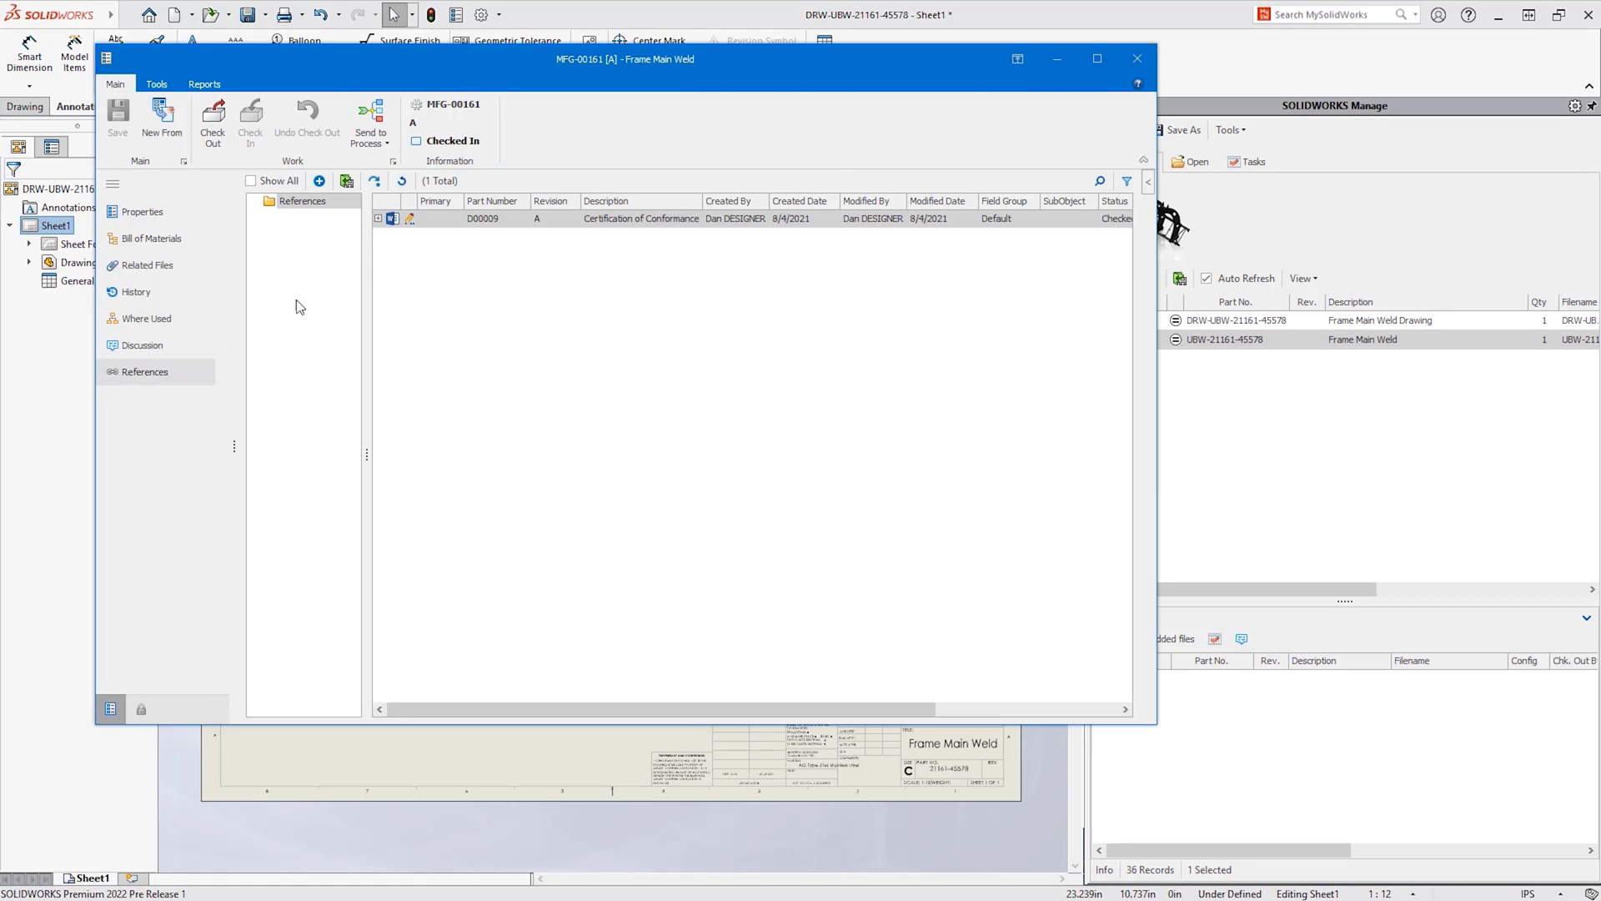
pyautogui.click(378, 221)
pyautogui.rightClick(398, 255)
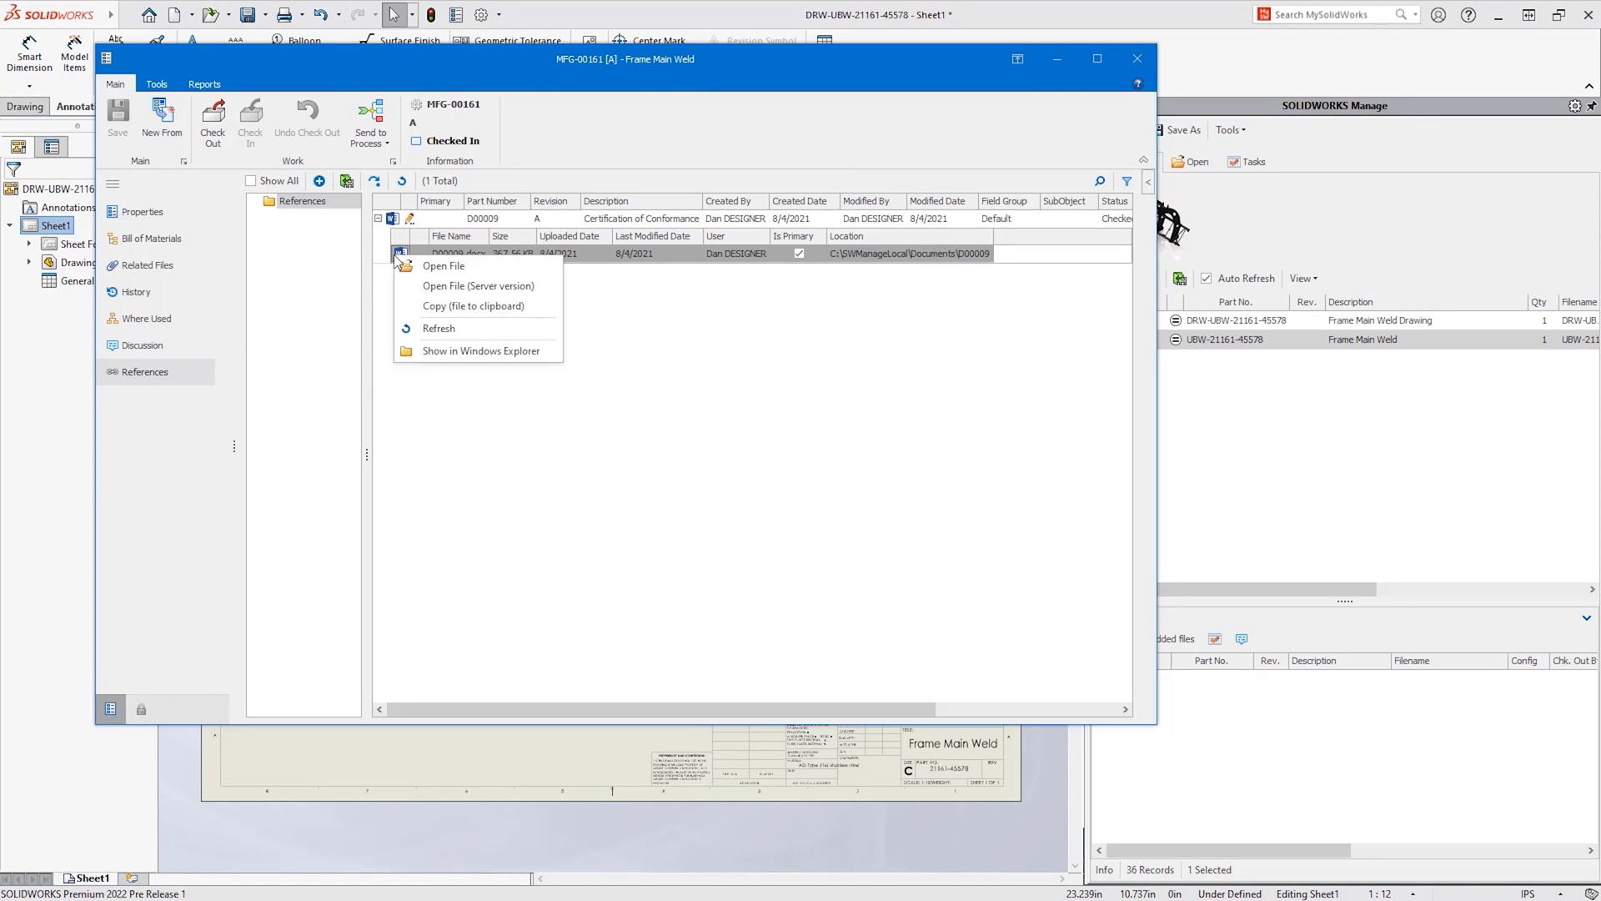
pyautogui.click(401, 268)
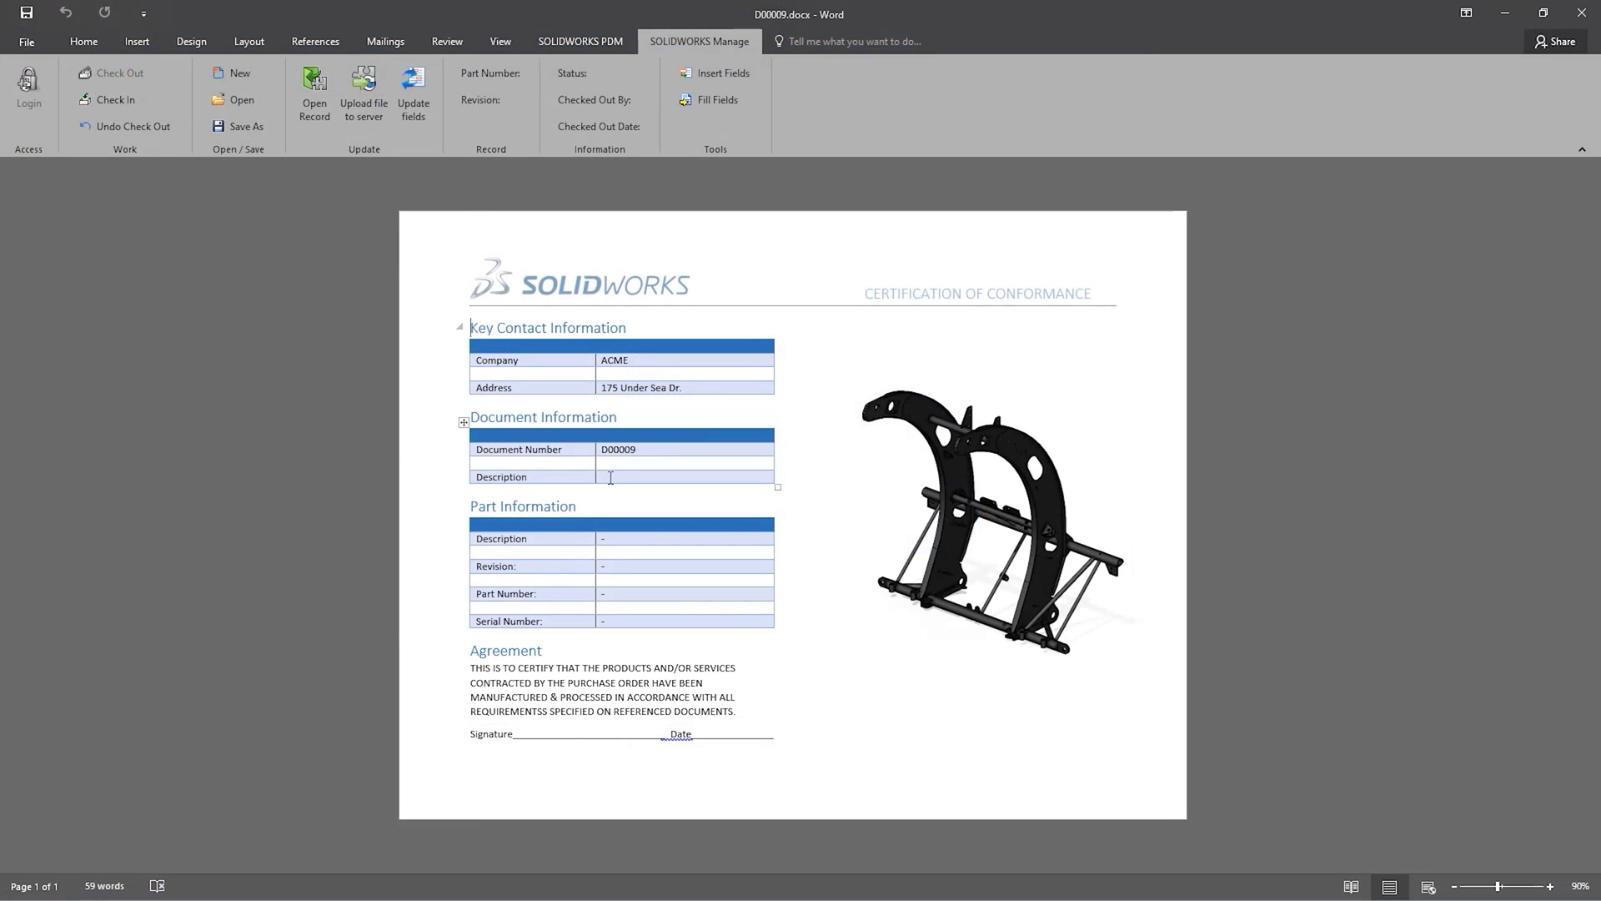
# Insert the Manage Description field ('Certification of Conformance') into the Document Information Description cell.
pyautogui.click(610, 478)
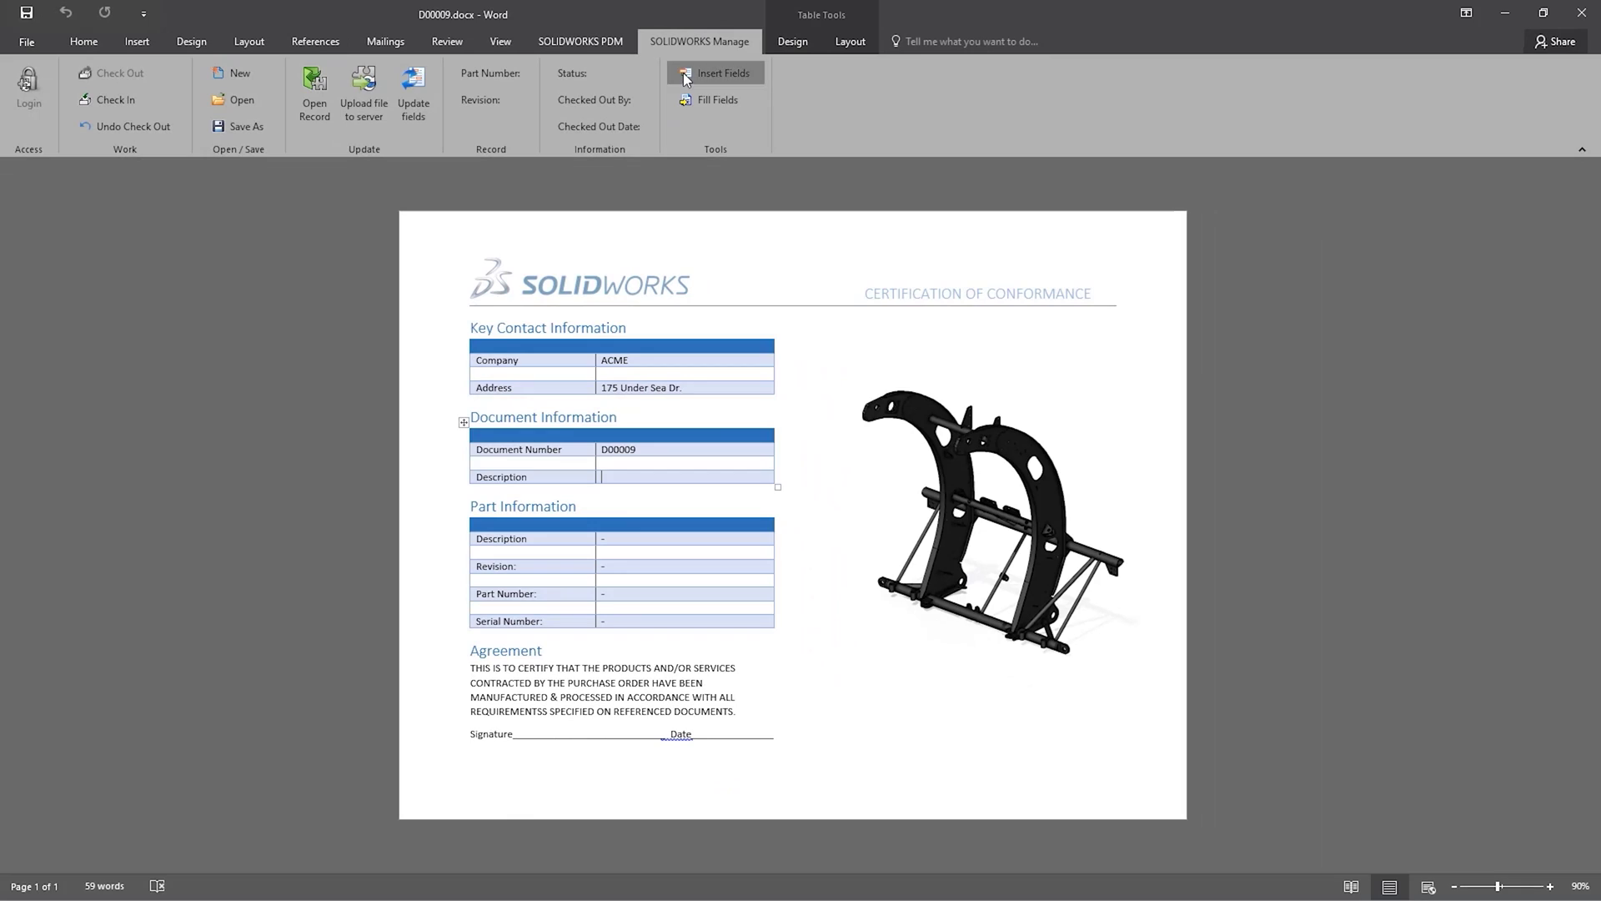
pyautogui.click(719, 74)
pyautogui.click(908, 468)
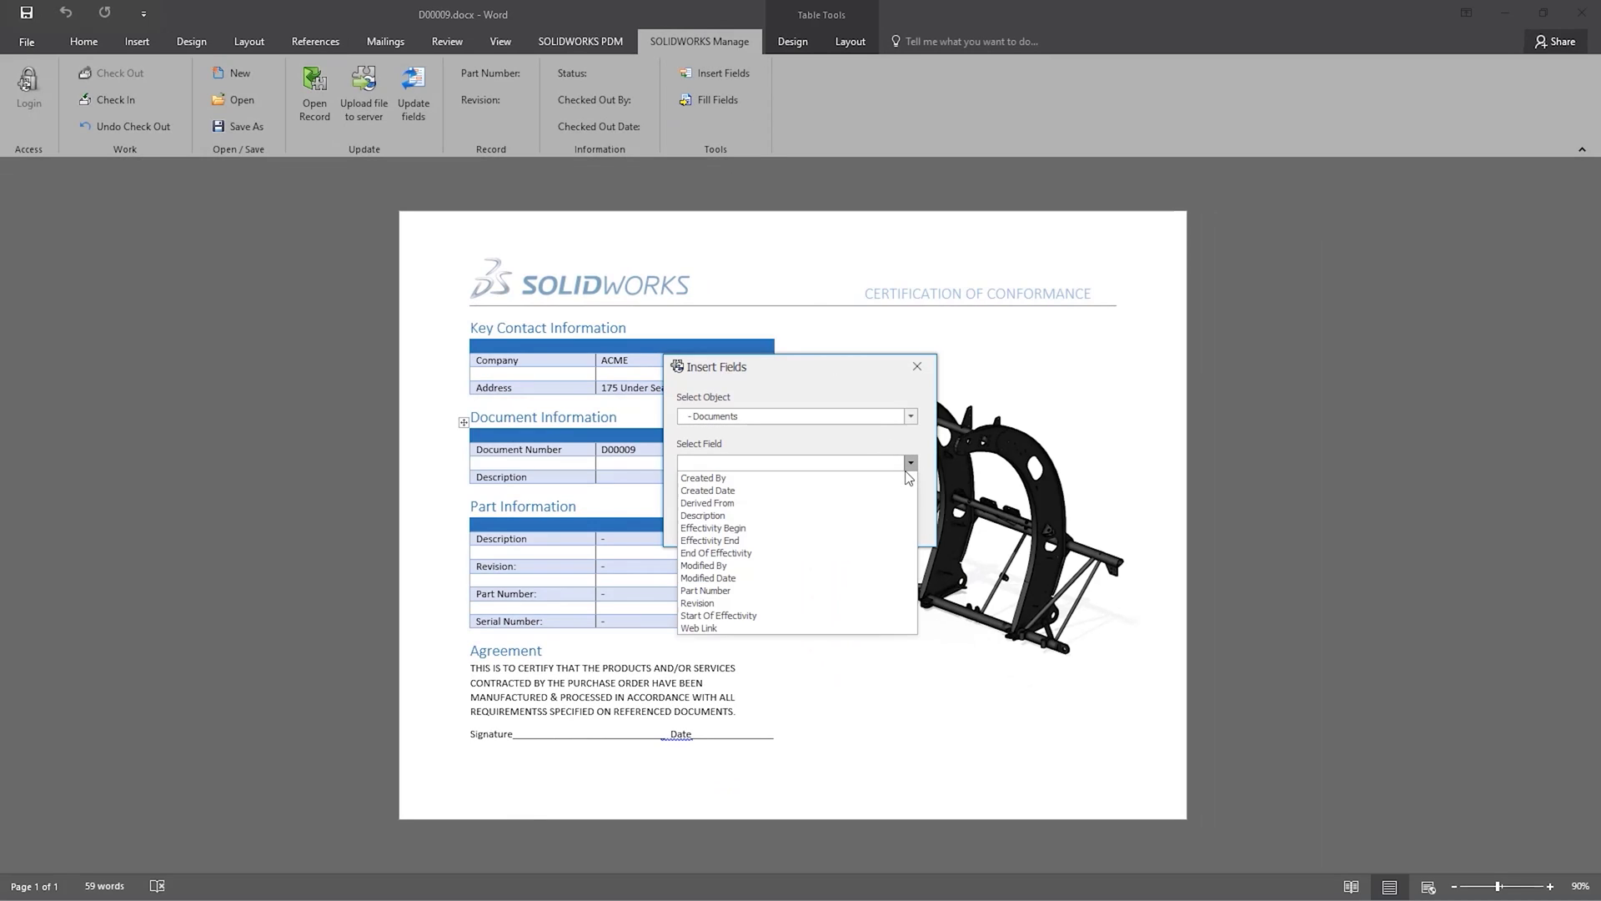
pyautogui.click(892, 514)
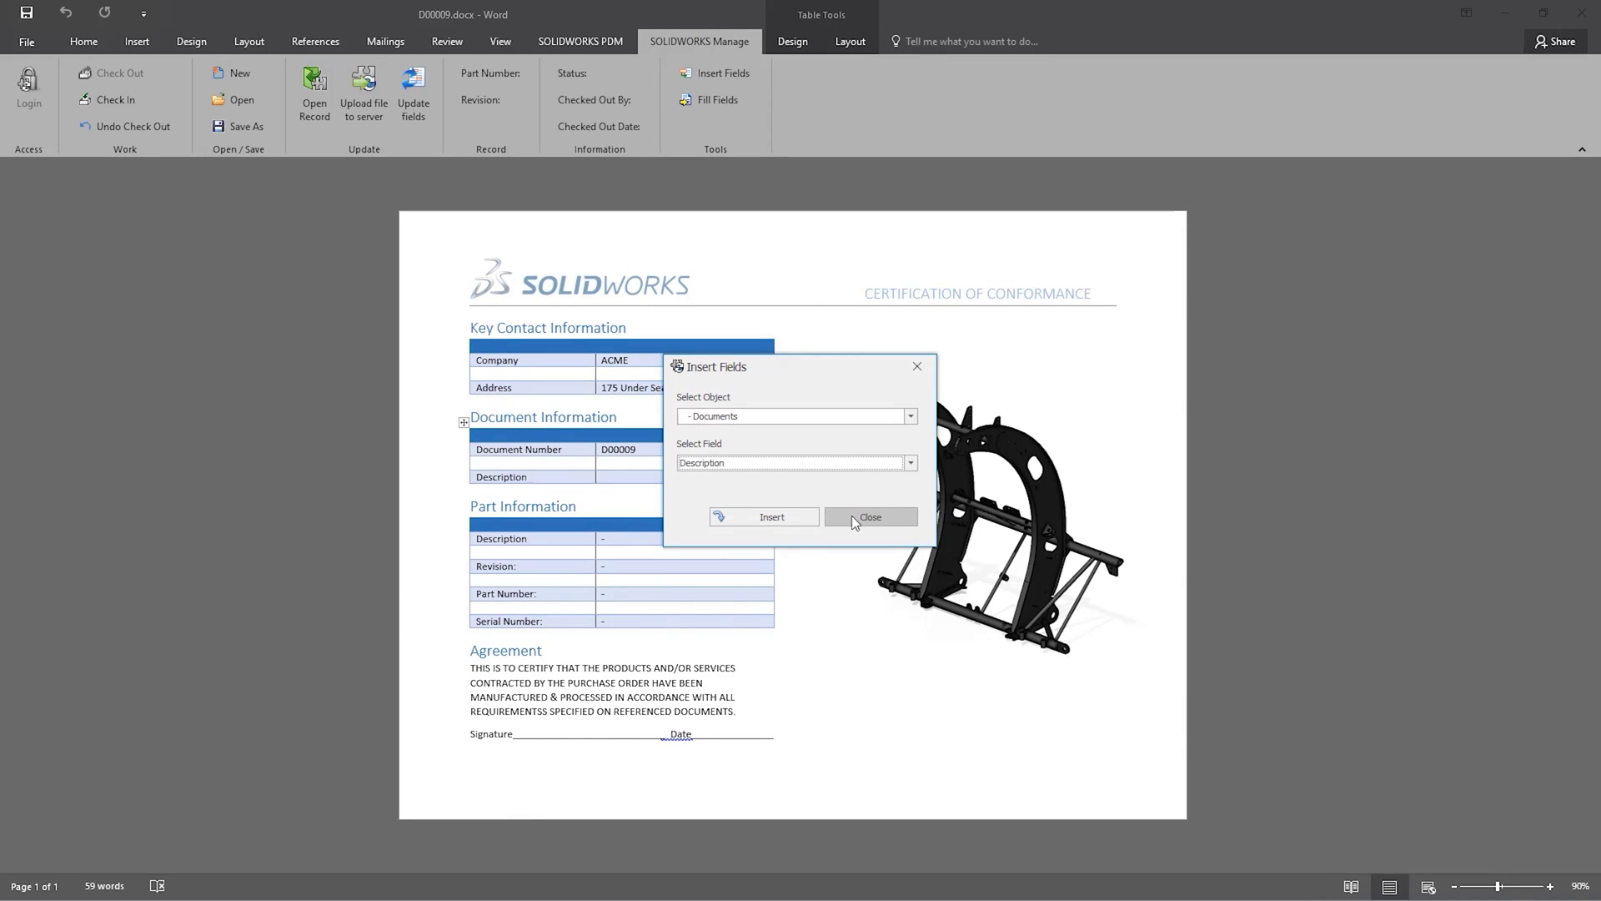
pyautogui.click(797, 516)
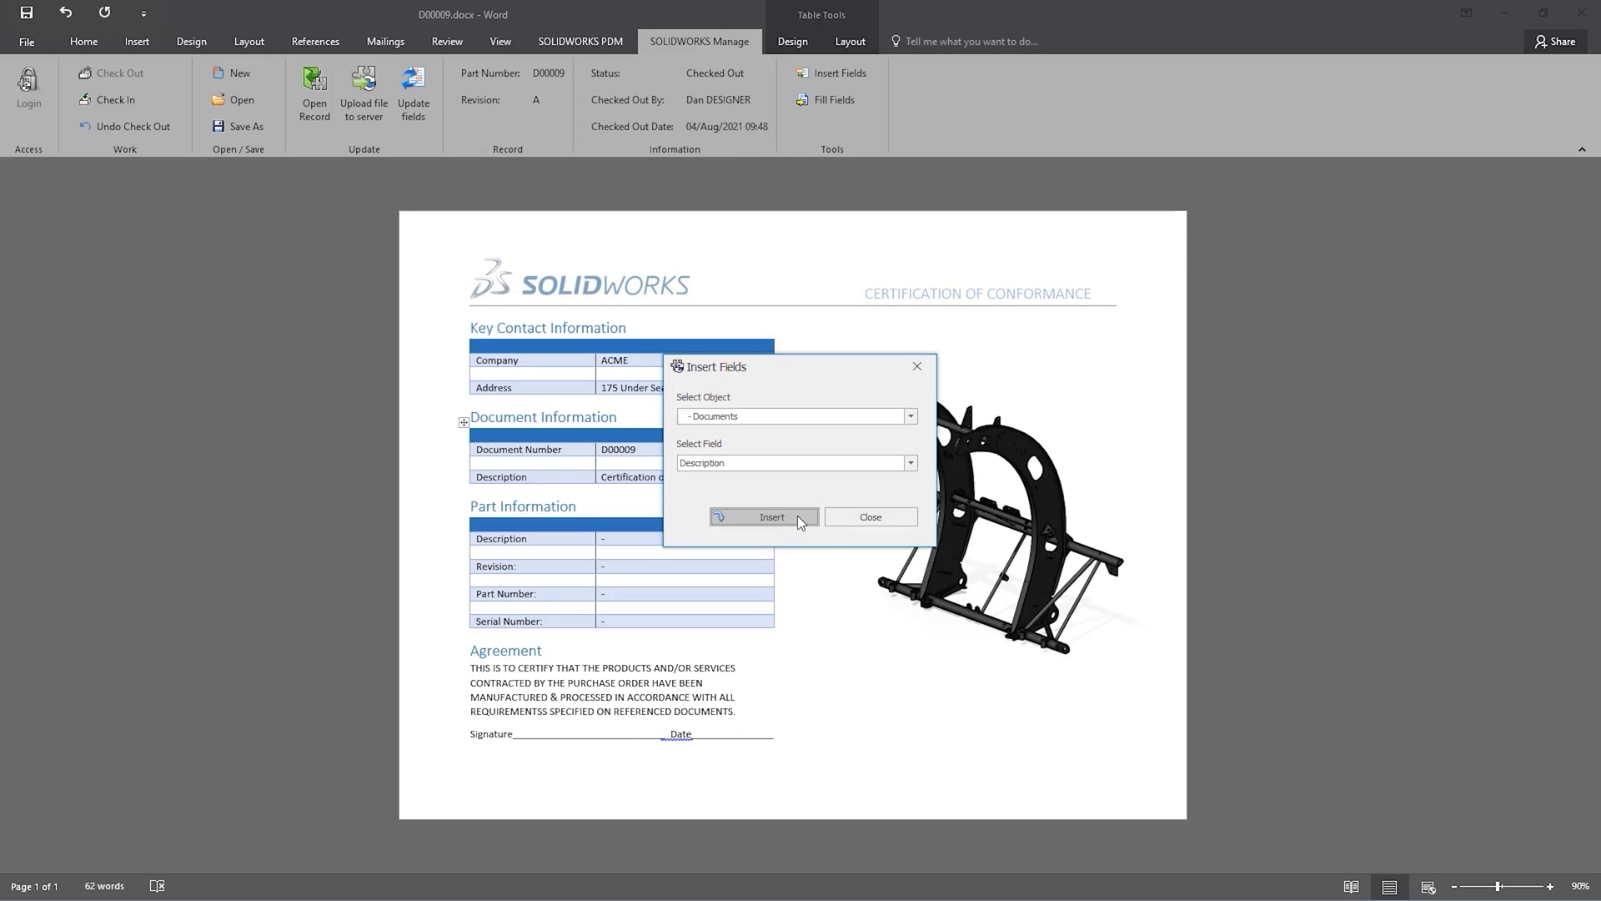
pyautogui.click(830, 517)
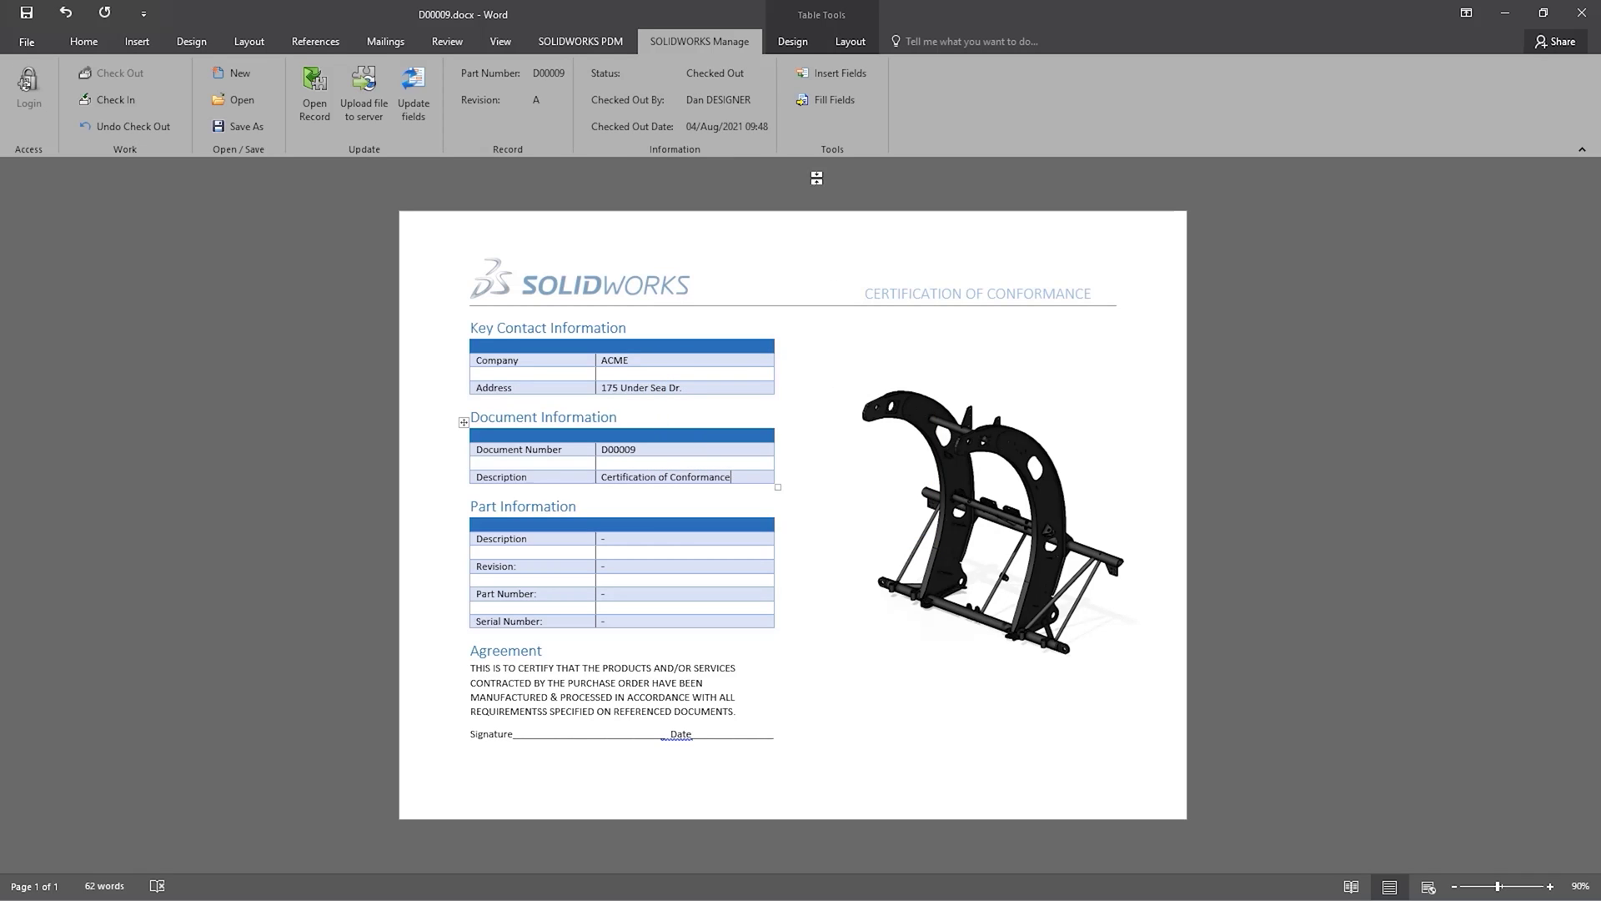
# Fill the certificate's fields from the Frame Main Weld record MFG-00161.
pyautogui.click(812, 101)
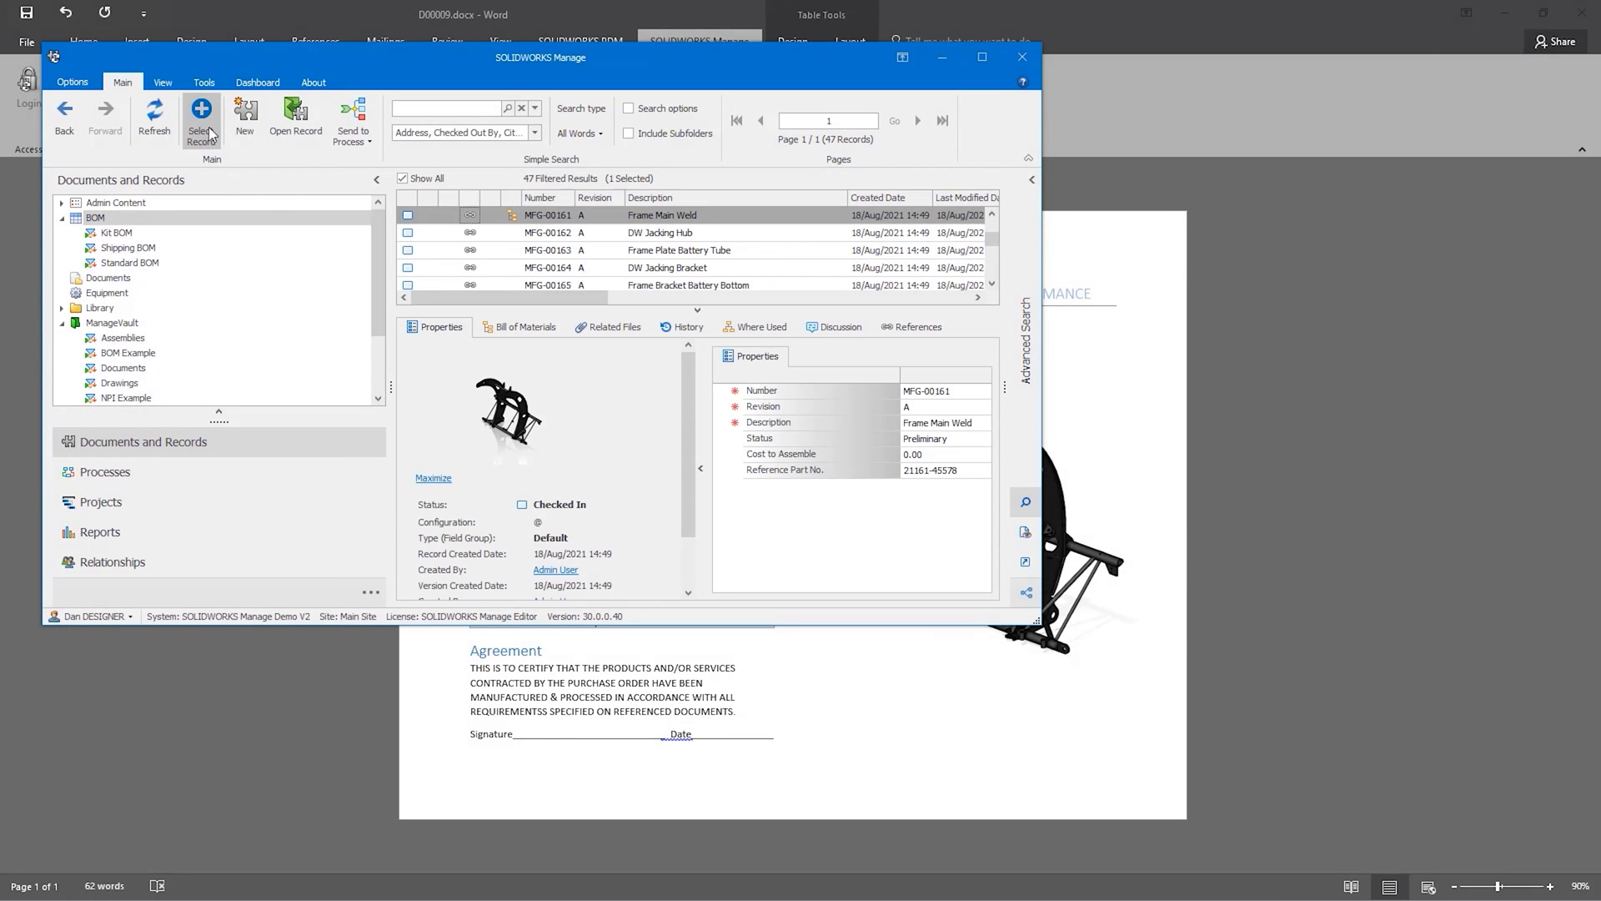
pyautogui.click(204, 124)
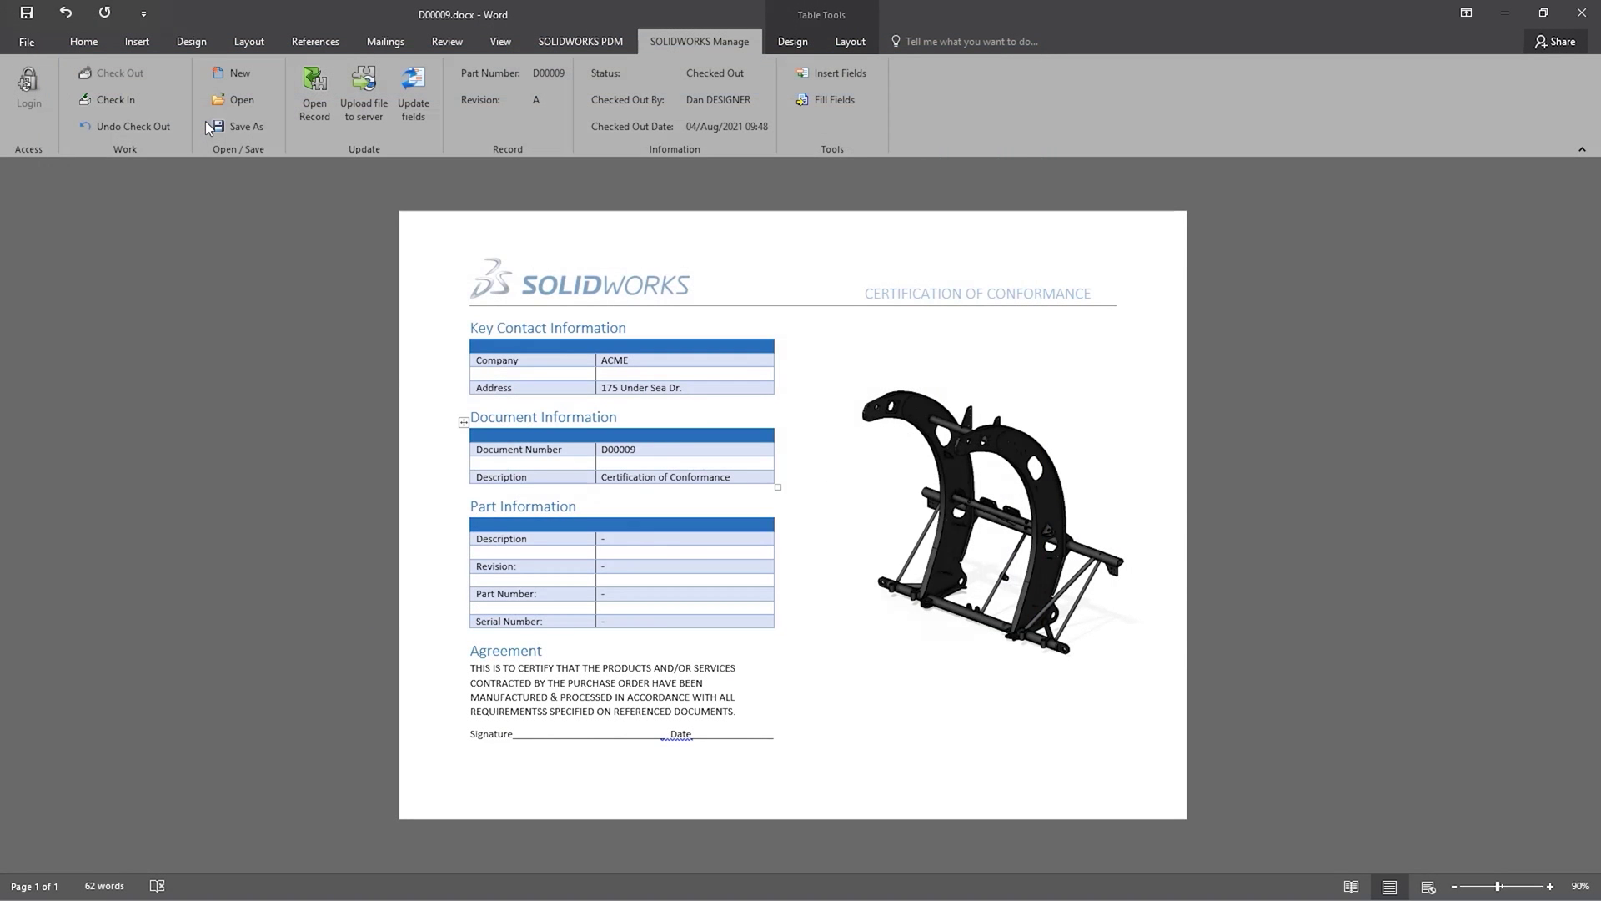